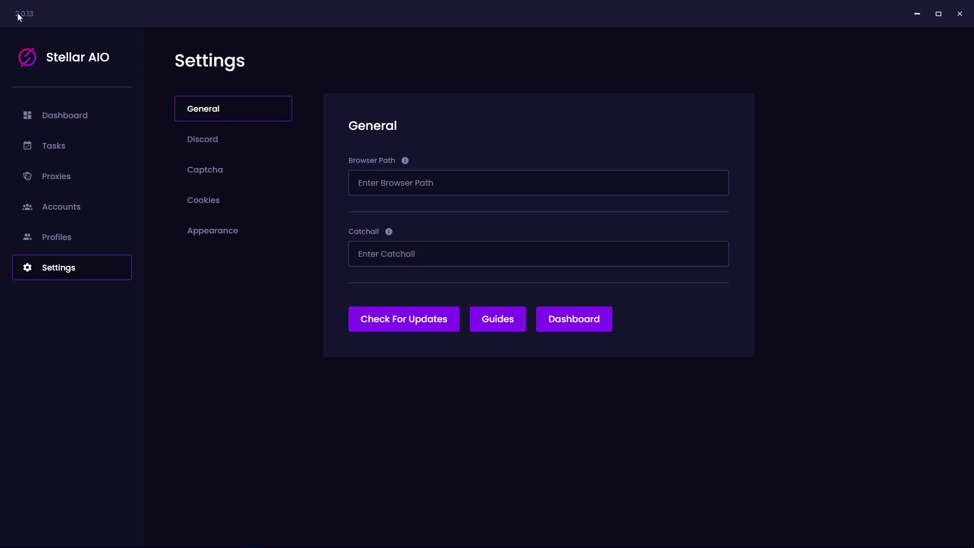
# Step: Browse the Discord and Cookies settings, starting a Target cookie and then cancelling it
pyautogui.click(218, 144)
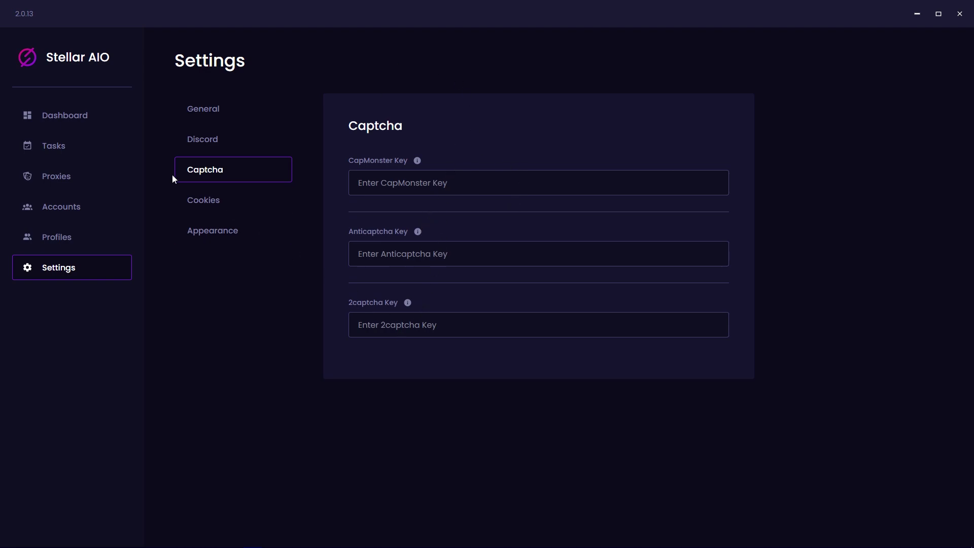
pyautogui.click(204, 199)
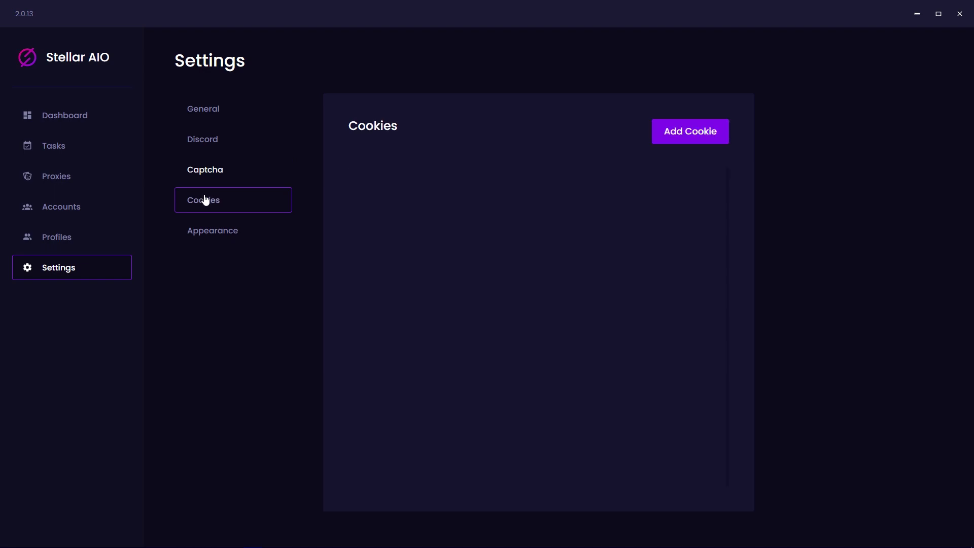
pyautogui.click(674, 144)
pyautogui.click(358, 203)
pyautogui.scroll(-5, 366, 248)
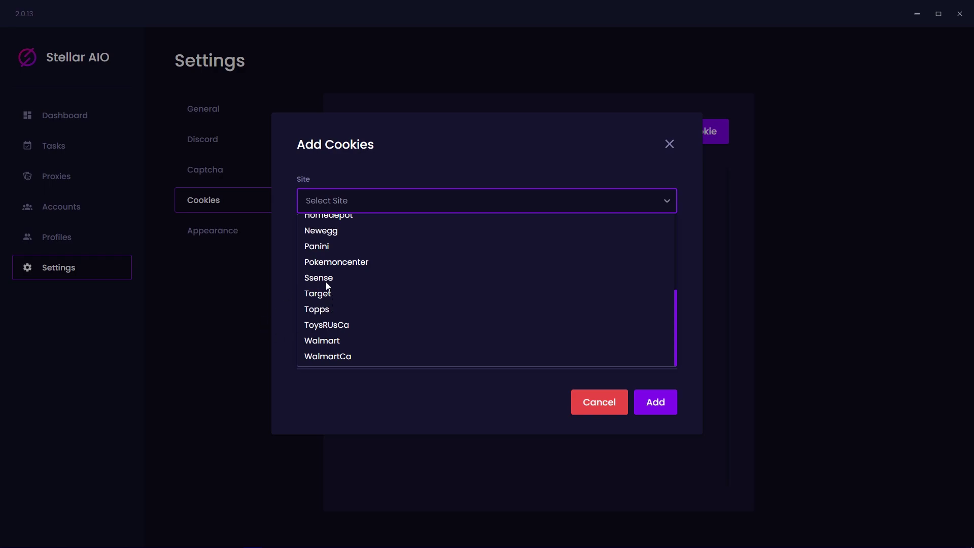
pyautogui.click(342, 296)
pyautogui.click(319, 260)
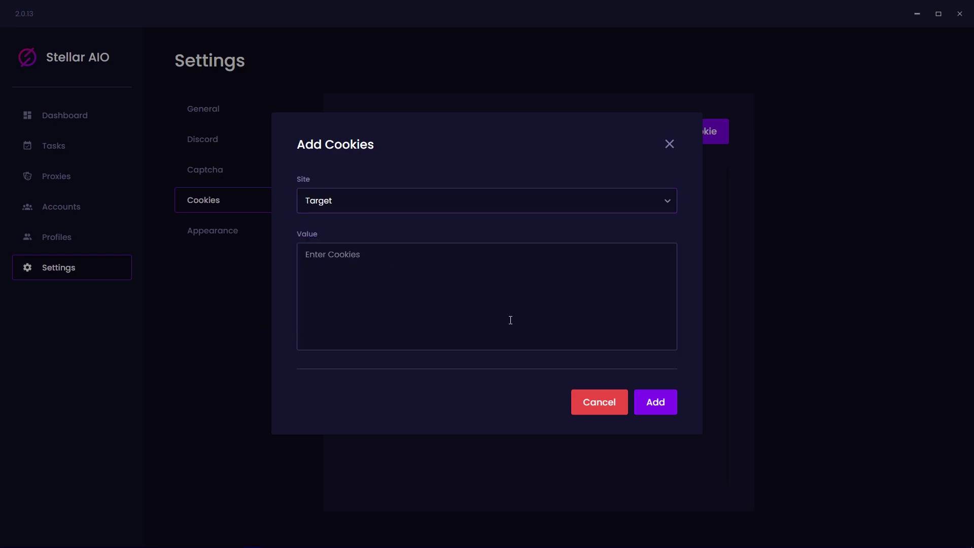
pyautogui.click(598, 405)
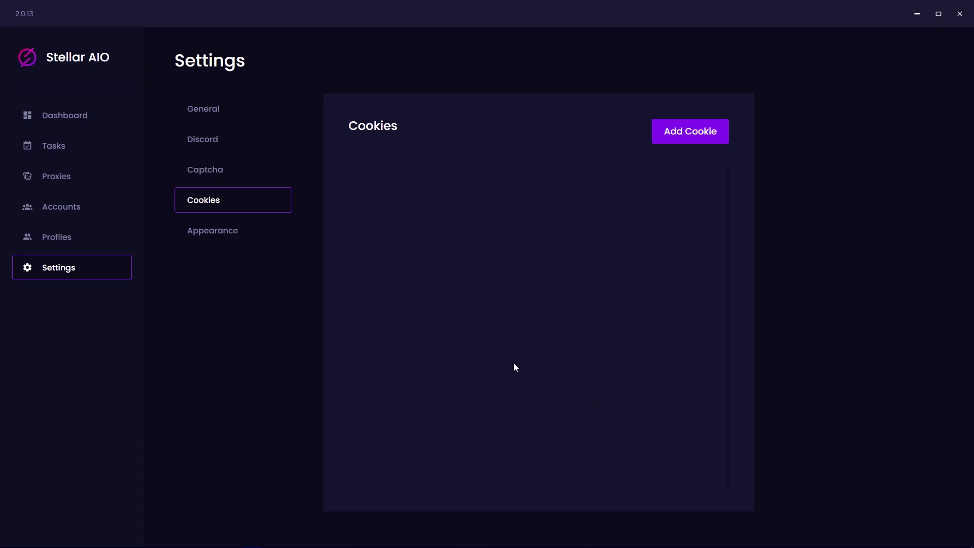
# Step: Apply a 75% interface scale in the Appearance settings
pyautogui.click(227, 239)
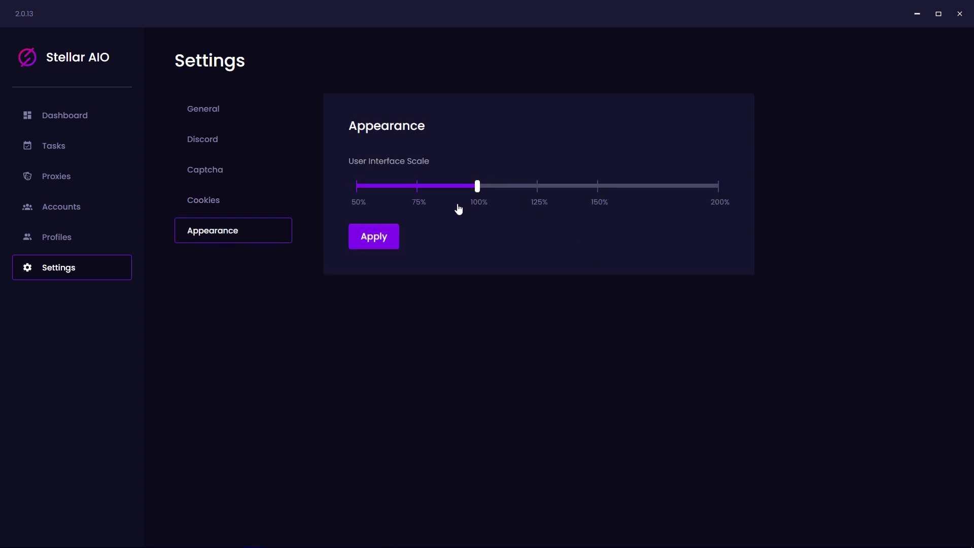
pyautogui.moveTo(477, 187); pyautogui.dragTo(428, 187)
pyautogui.click(379, 238)
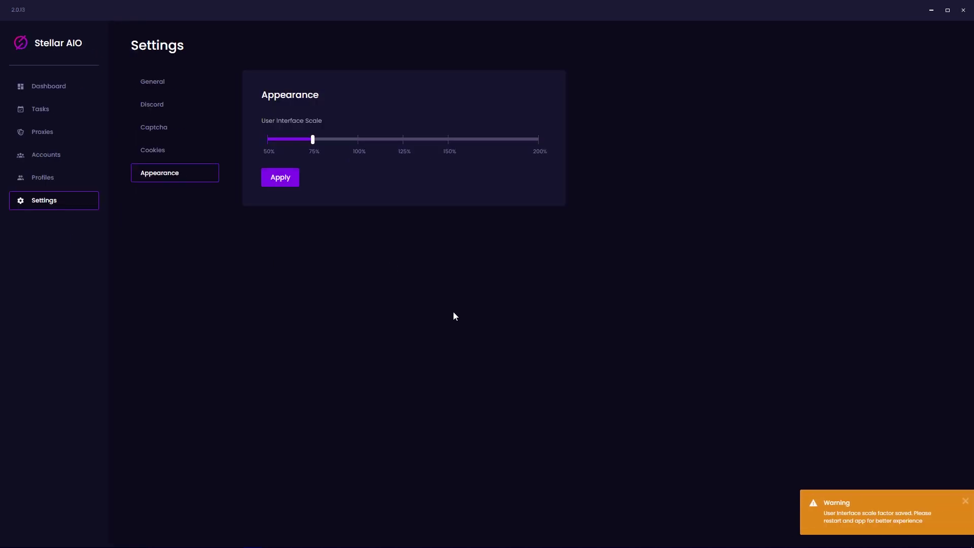
# Step: Restore the interface scale to 100% and go to the Profiles list
pyautogui.moveTo(313, 141); pyautogui.dragTo(358, 150)
pyautogui.click(280, 178)
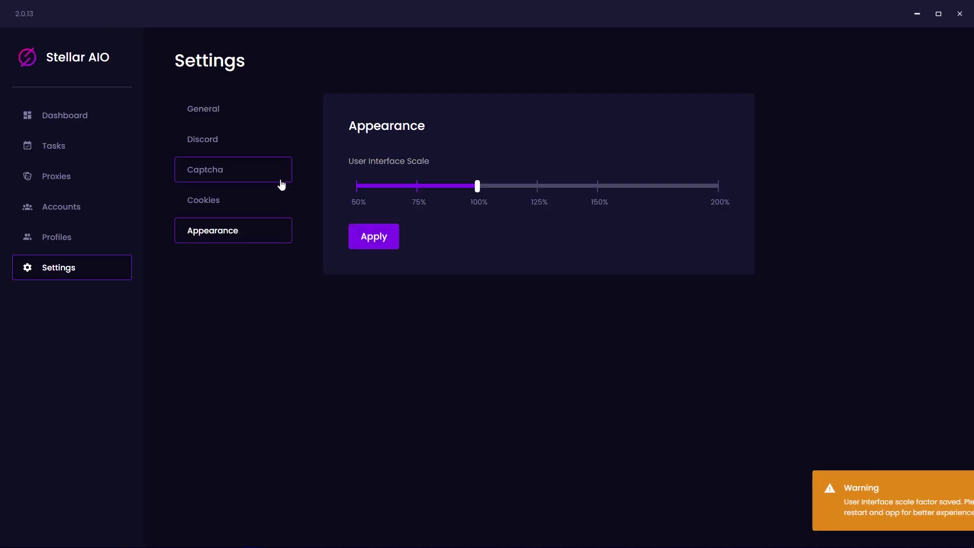
pyautogui.click(56, 237)
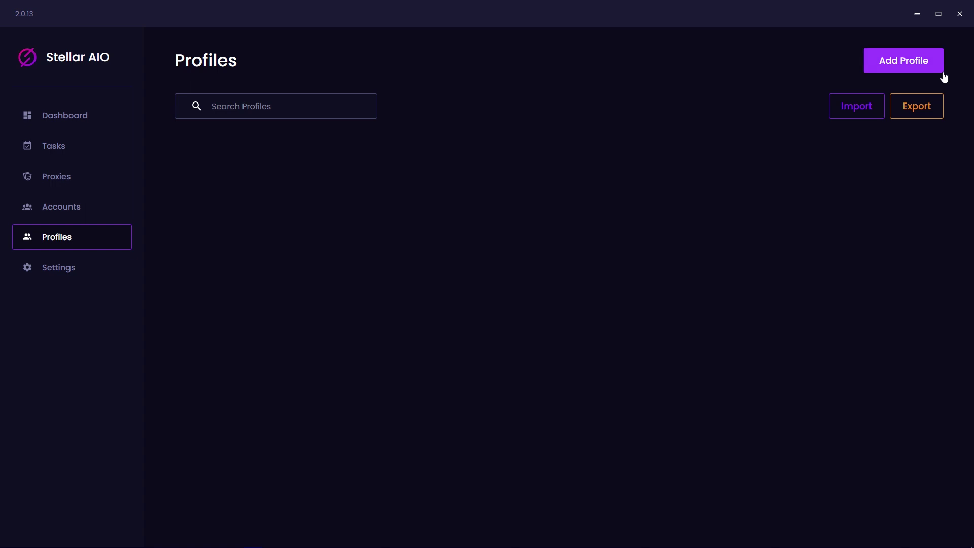
# Step: Create and save the Video Test profile with shipping details also used for billing
pyautogui.click(900, 64)
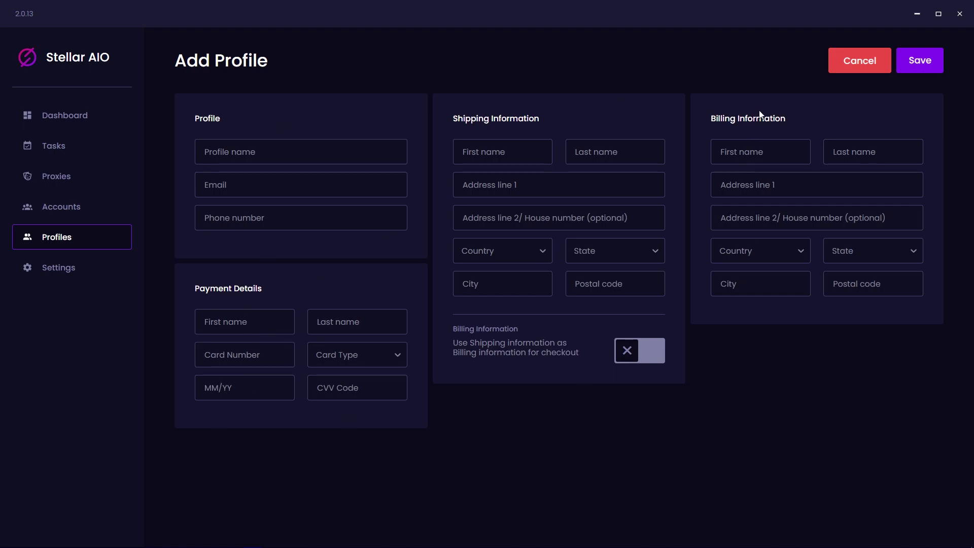
pyautogui.click(627, 349)
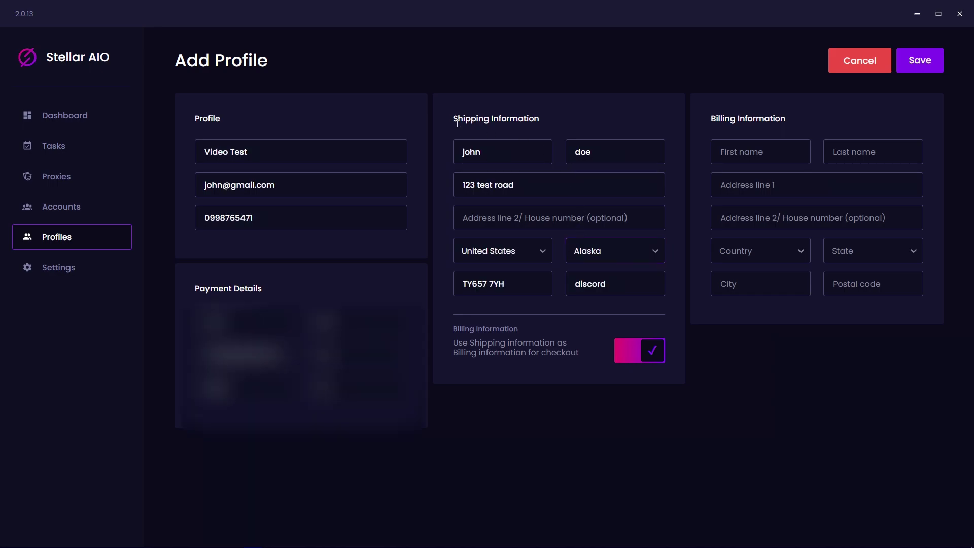
pyautogui.click(919, 61)
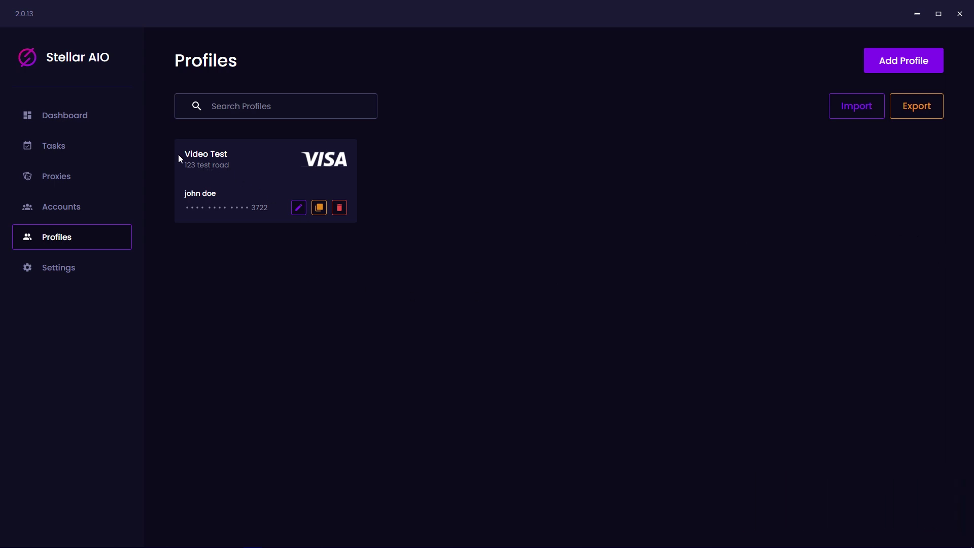
# Step: Duplicate the Video Test profile, then delete the Video Test_copy, and go to Accounts
pyautogui.moveTo(187, 152); pyautogui.dragTo(228, 160)
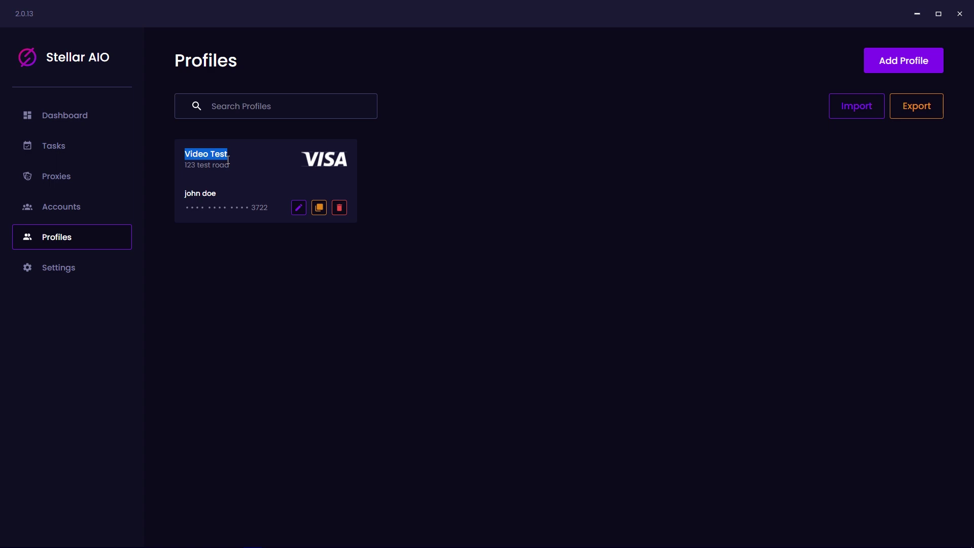
pyautogui.click(374, 188)
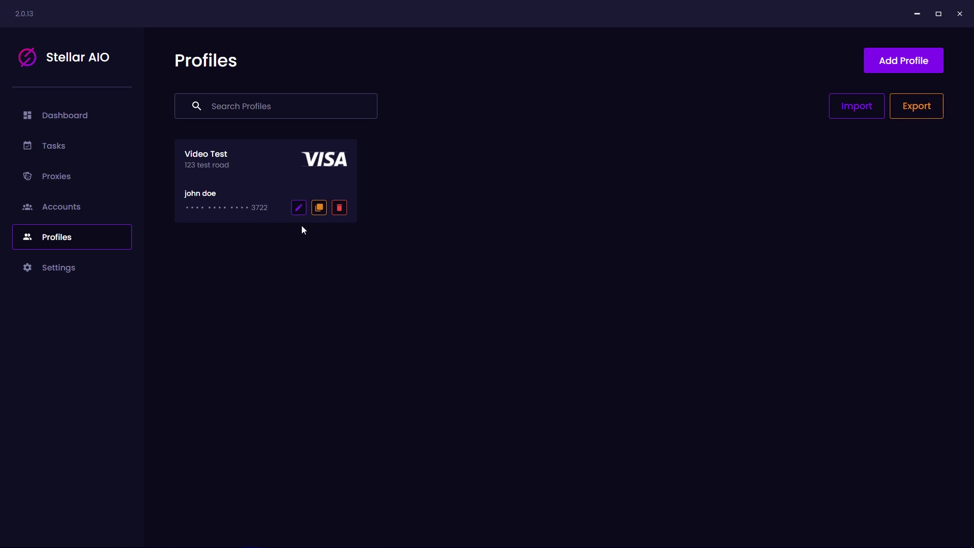
pyautogui.click(318, 208)
pyautogui.click(532, 211)
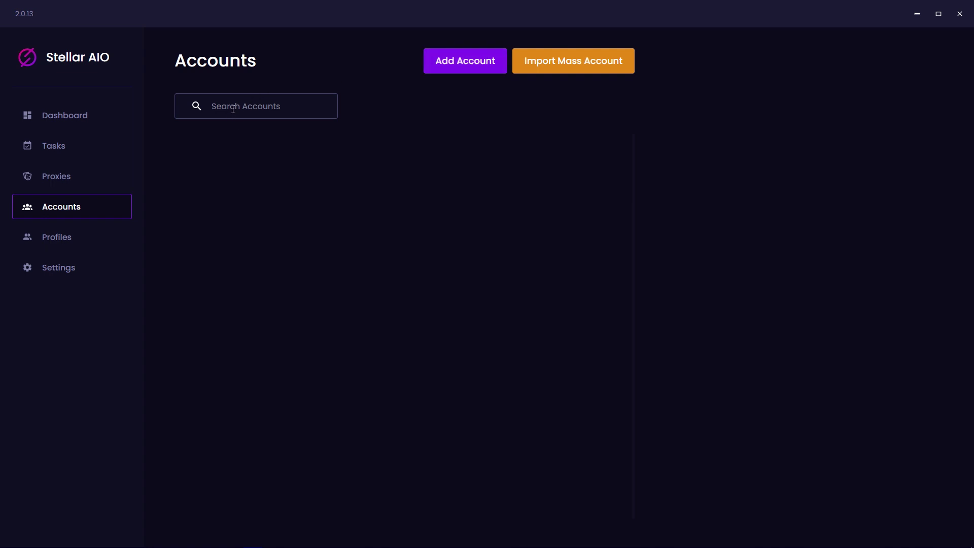
# Step: Add an Amazon account, entering the account's email address and password
pyautogui.click(447, 65)
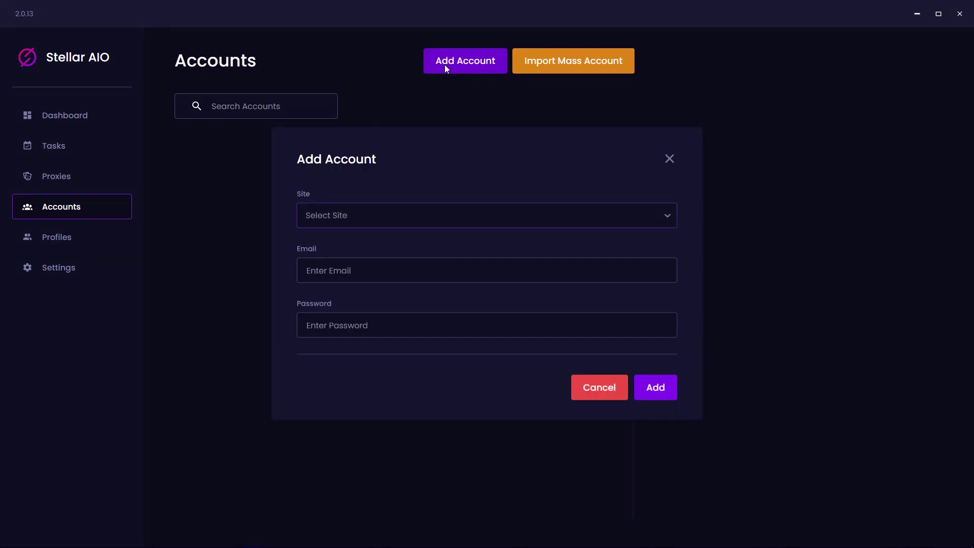
pyautogui.click(362, 218)
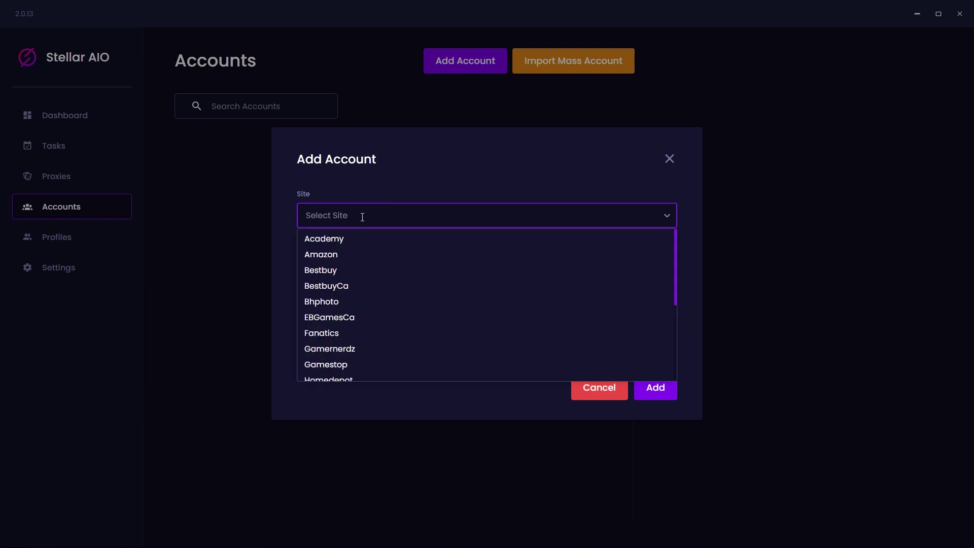
pyautogui.click(325, 255)
pyautogui.click(472, 281)
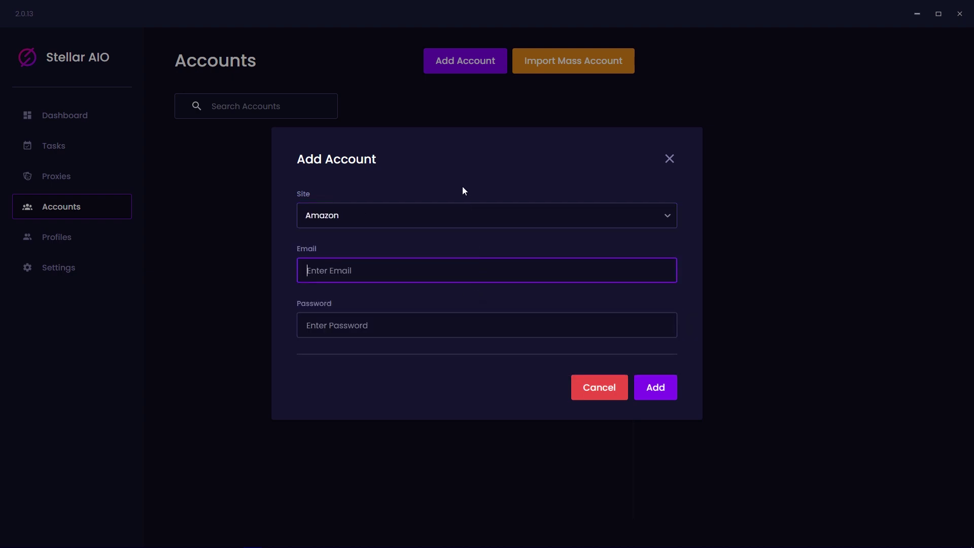
pyautogui.press('Tab')
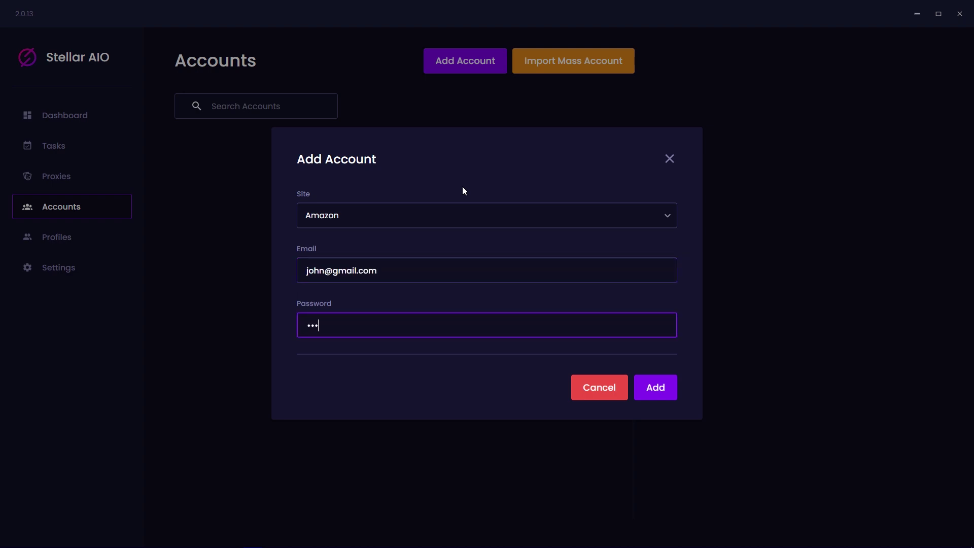
pyautogui.click(661, 394)
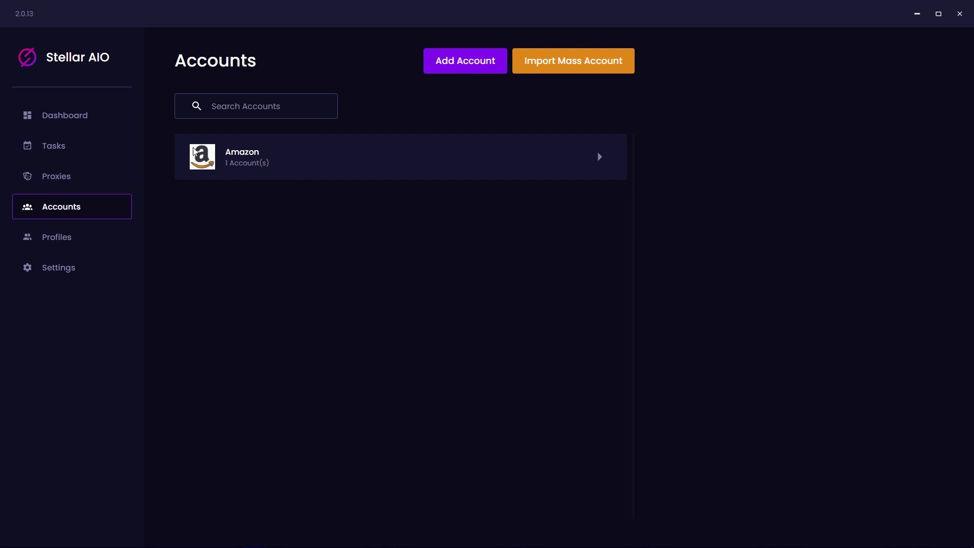
# Step: Expand the Amazon accounts group to reveal the stored password, then go to Proxies
pyautogui.click(599, 158)
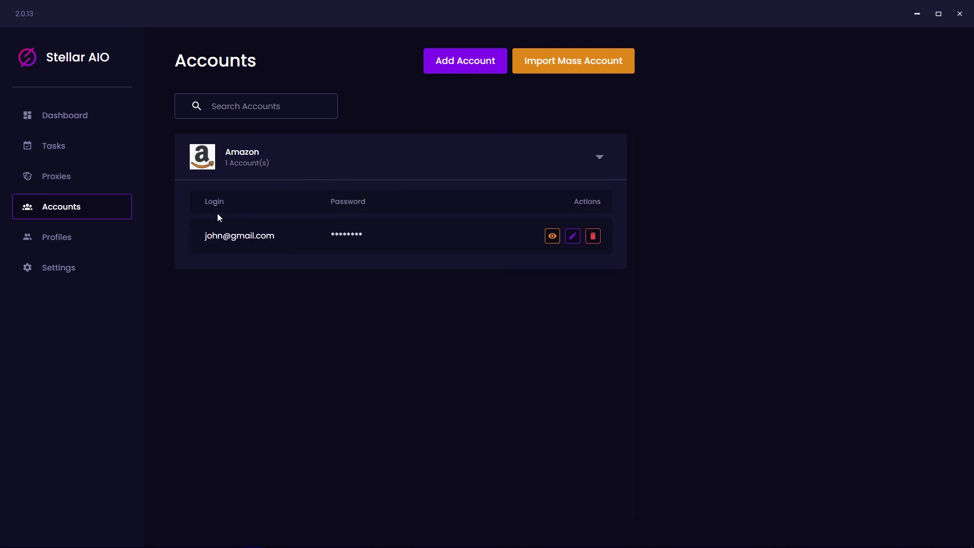
pyautogui.click(552, 235)
pyautogui.click(68, 188)
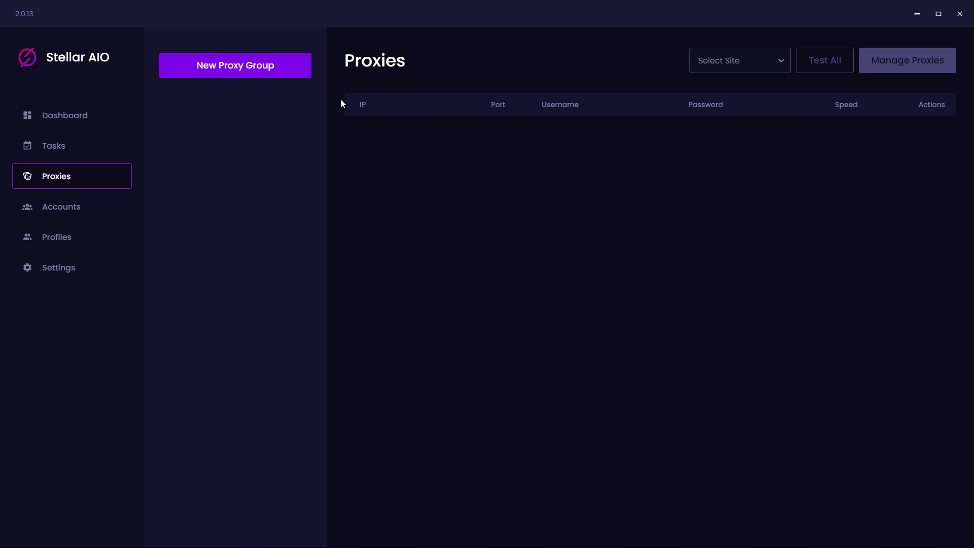
# Step: Create a proxy group named 'Video Test' and select its group card
pyautogui.click(268, 69)
pyautogui.write('Vid')
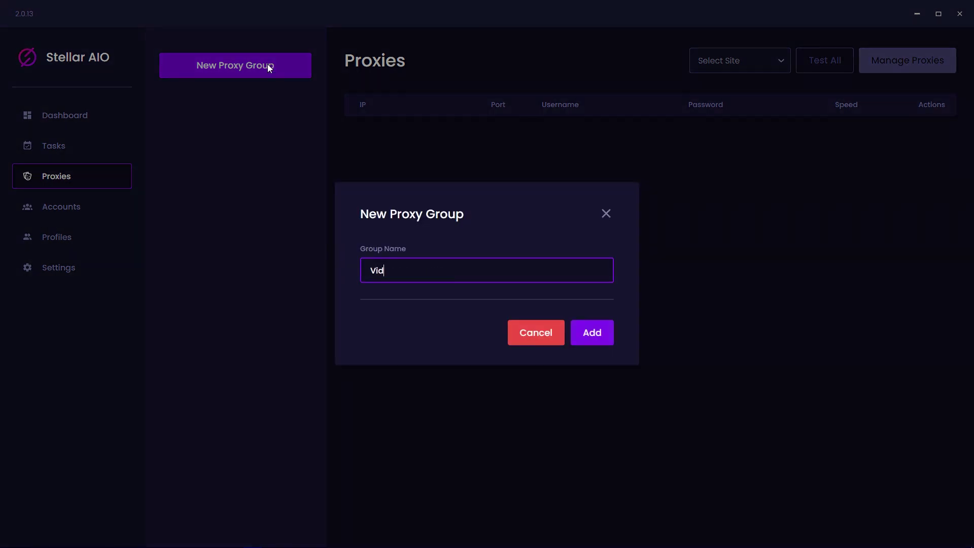
pyautogui.write('eo Test')
pyautogui.click(598, 334)
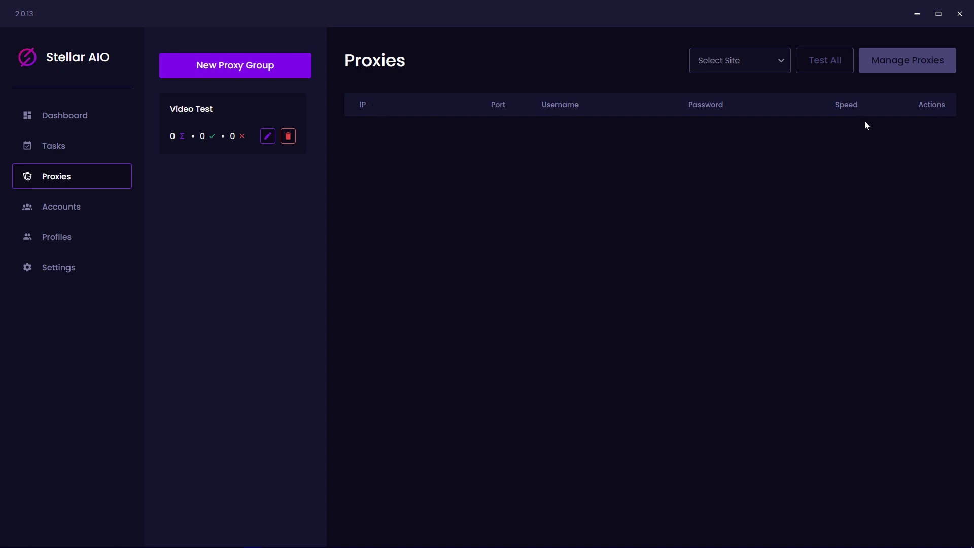
pyautogui.click(778, 65)
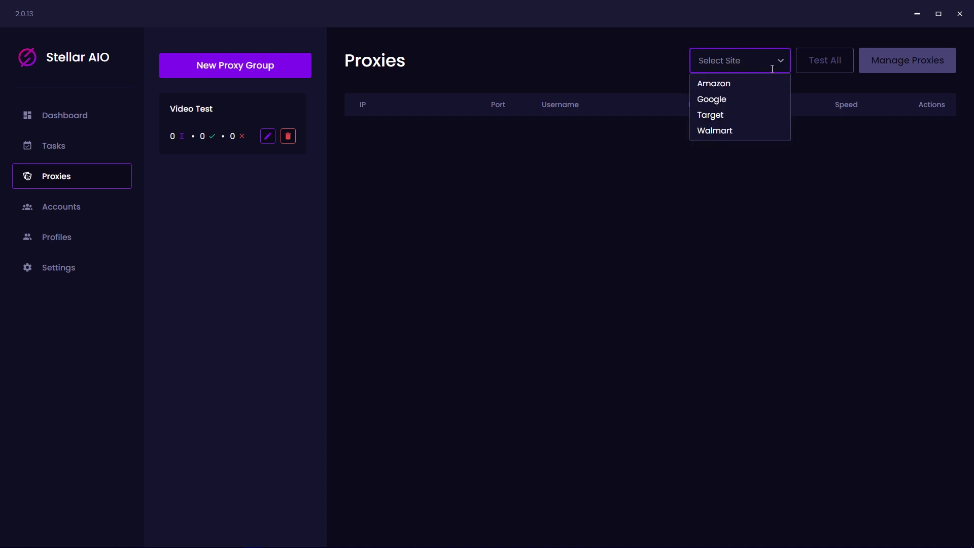
pyautogui.click(584, 174)
pyautogui.click(238, 121)
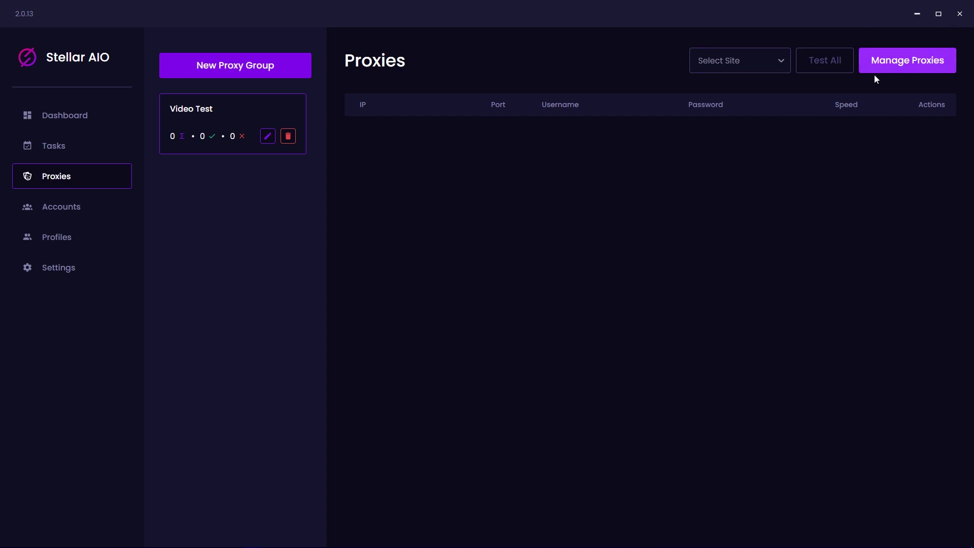
# Step: Paste three proxies into the Video Test group and save them
pyautogui.click(916, 64)
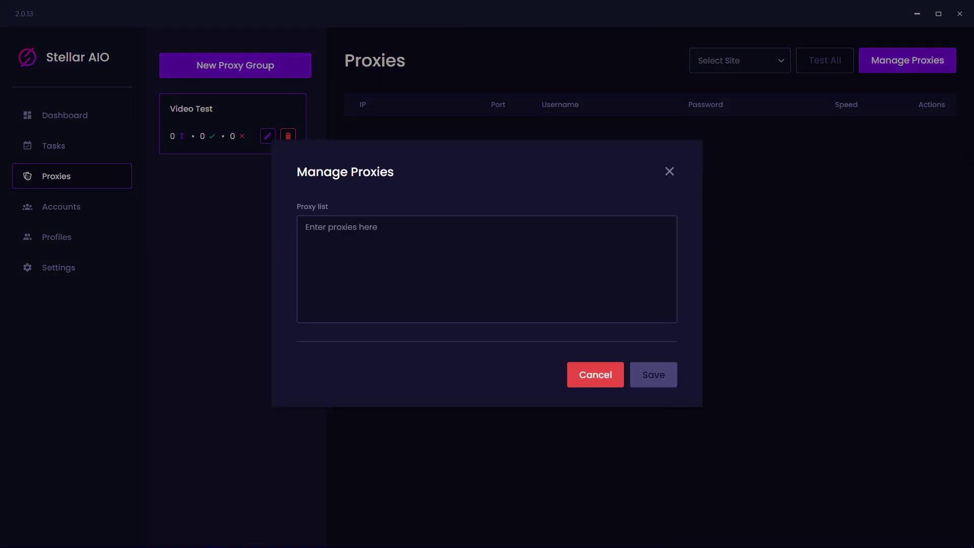
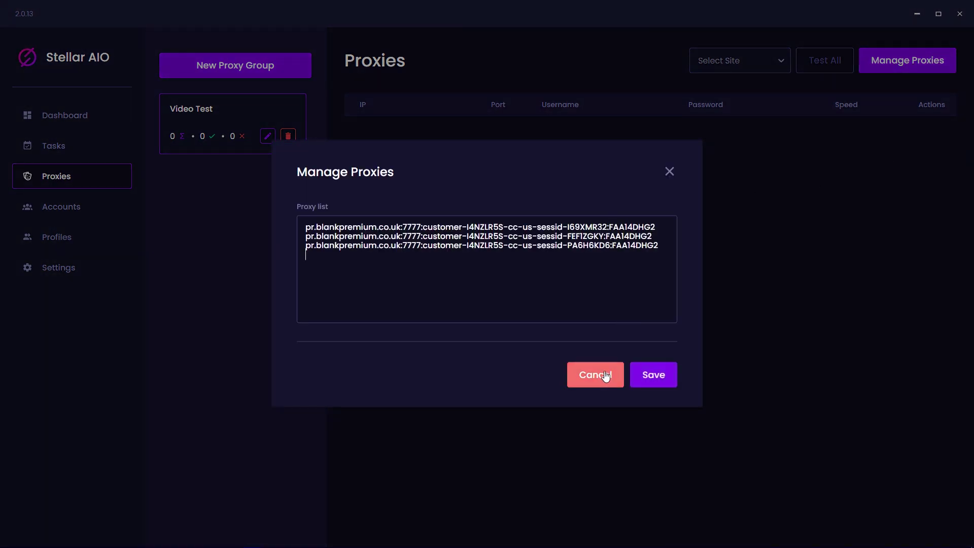
pyautogui.click(653, 375)
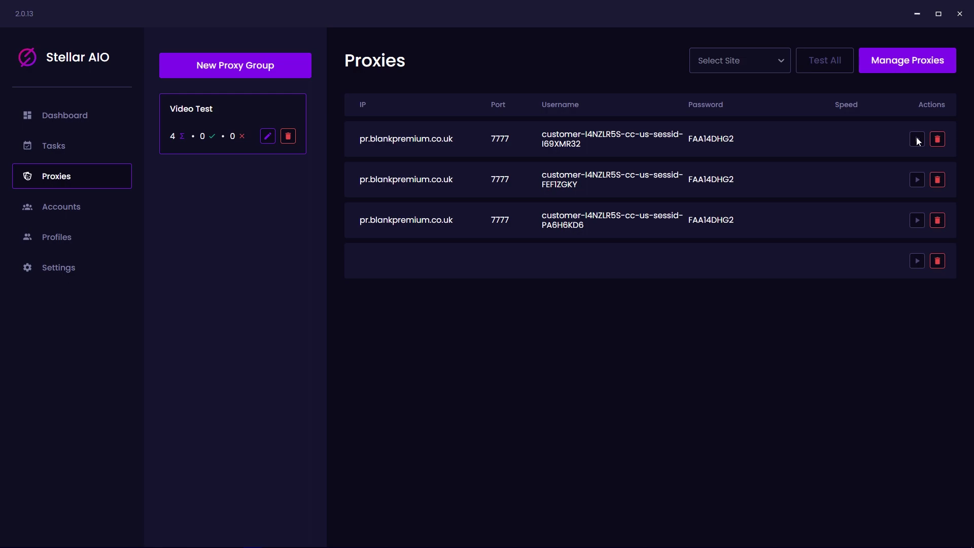
# Step: Set Google as the test site and test each of the three proxies
pyautogui.click(770, 61)
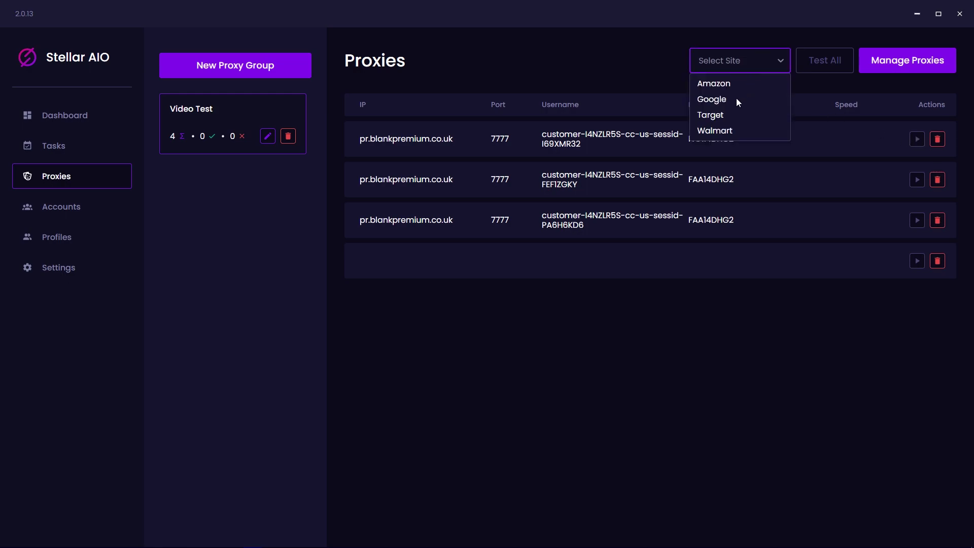
pyautogui.click(735, 99)
pyautogui.click(917, 139)
pyautogui.click(916, 219)
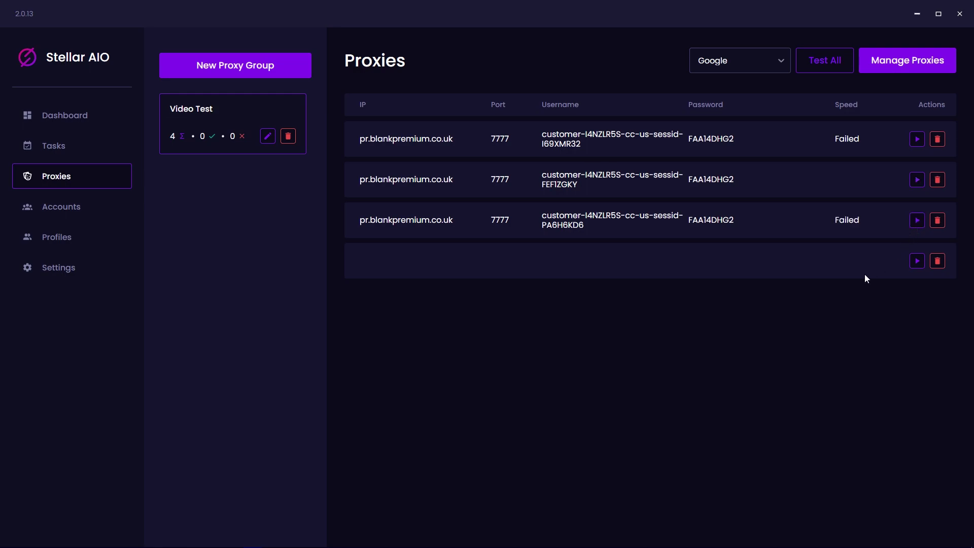
pyautogui.click(917, 180)
# Step: Delete every proxy row, leaving the Video Test group with 0 proxies
pyautogui.click(937, 261)
pyautogui.click(937, 220)
pyautogui.click(937, 179)
pyautogui.click(938, 139)
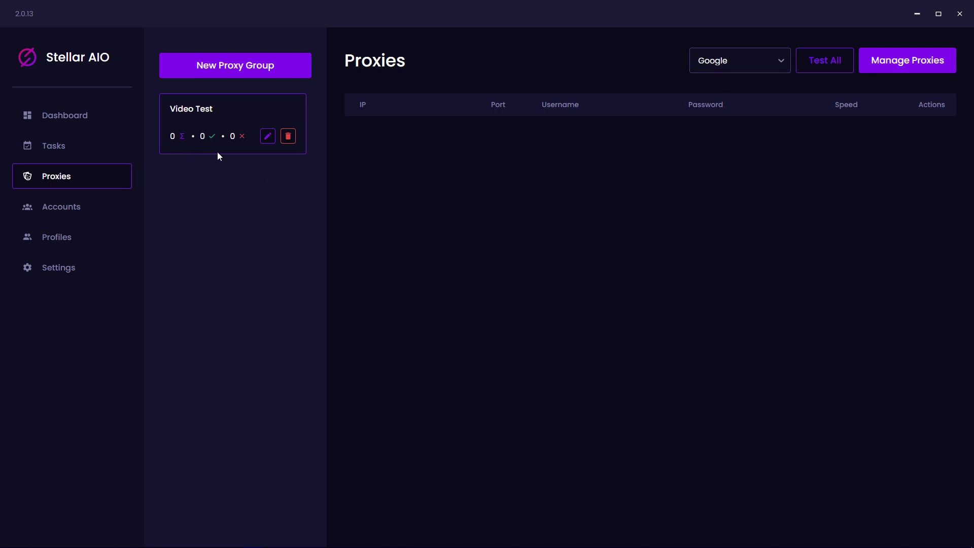
# Step: Move from Tasks to the Dashboard with its 0 checkouts, 0 declines and 0 spent
pyautogui.click(82, 148)
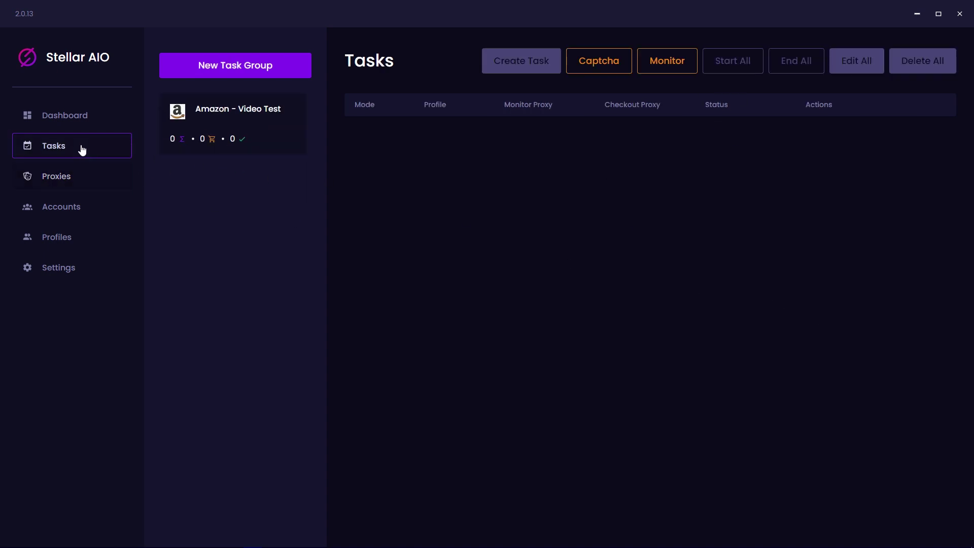
pyautogui.click(78, 121)
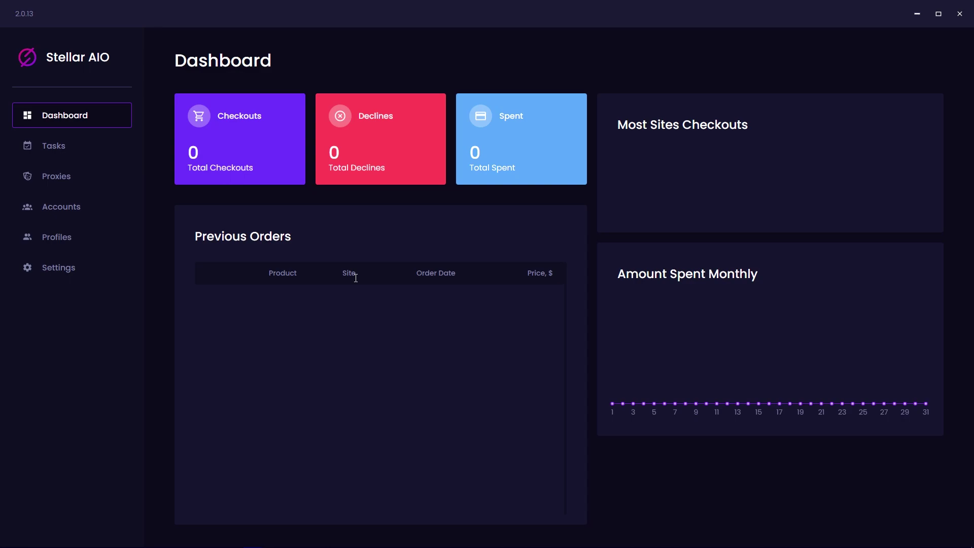
# Step: Return to Tasks and open the Amazon - Video Test group, which has no tasks yet
pyautogui.click(59, 147)
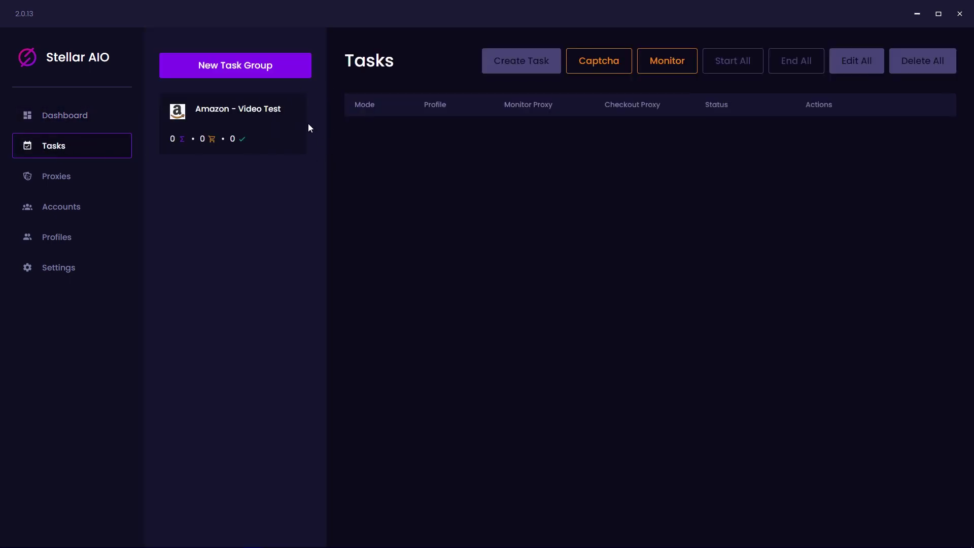
pyautogui.click(232, 127)
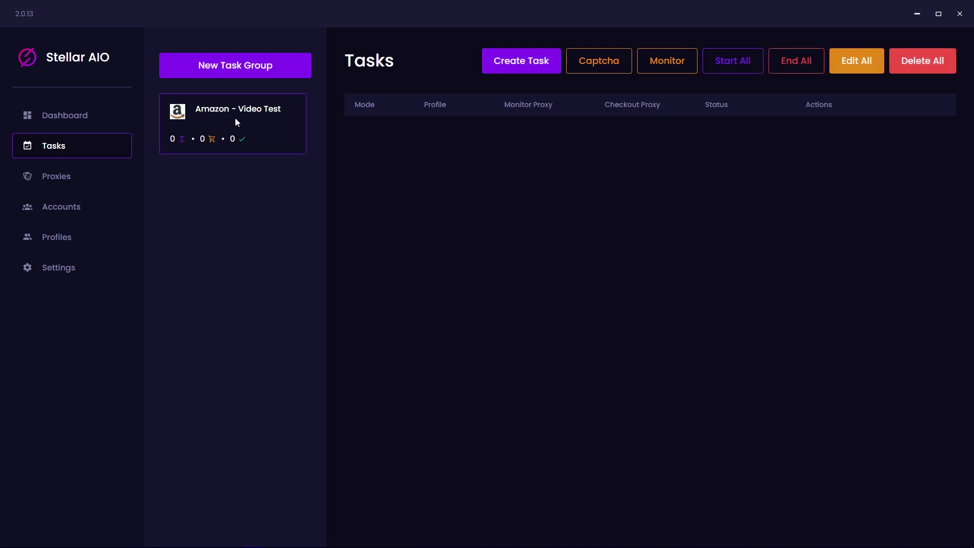
# Step: Delete the old Amazon - Video Test task group and come back to the task groups page
pyautogui.rightClick(263, 136)
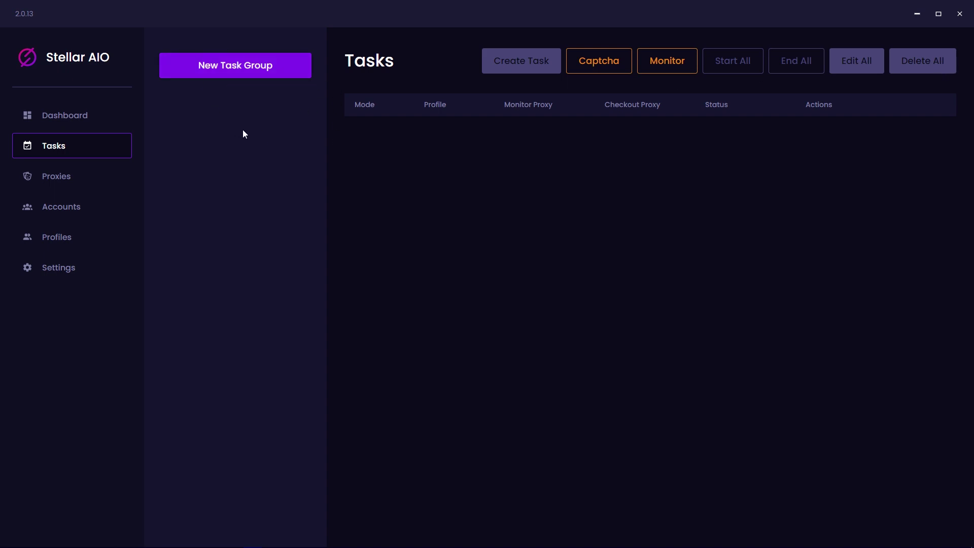
pyautogui.click(105, 181)
pyautogui.click(91, 157)
# Step: Create a new task group named 'Video Test' with Amazon as its site
pyautogui.click(267, 75)
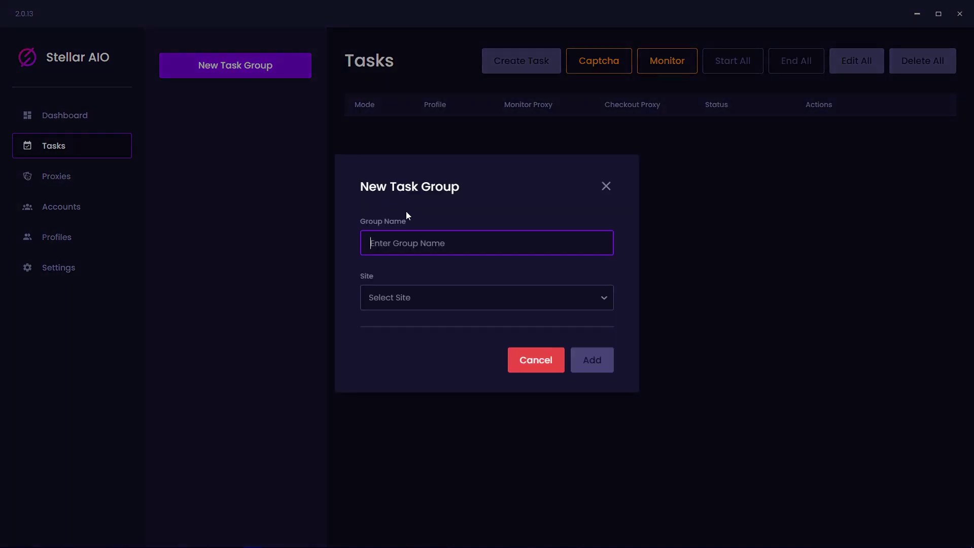
pyautogui.write('Vid')
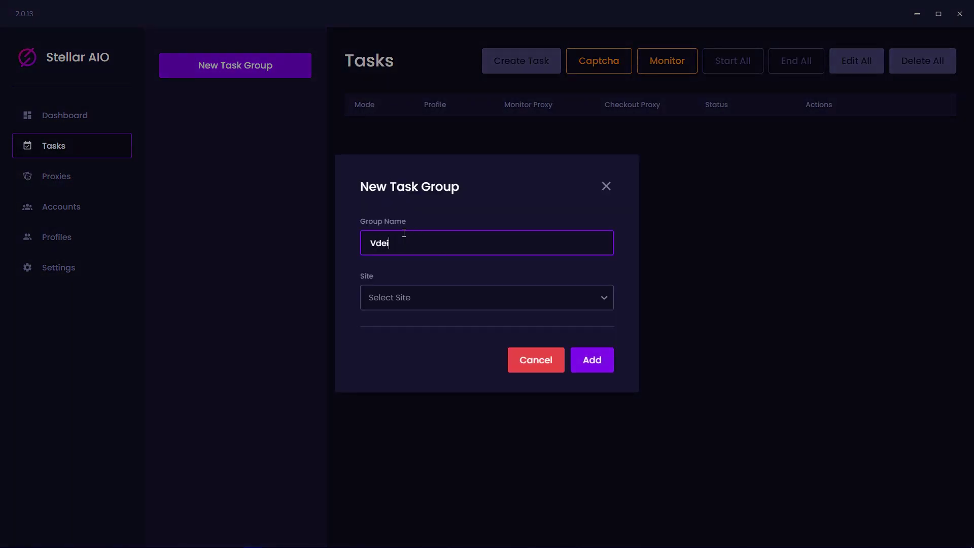
pyautogui.write('eo Test')
pyautogui.click(435, 299)
pyautogui.click(404, 330)
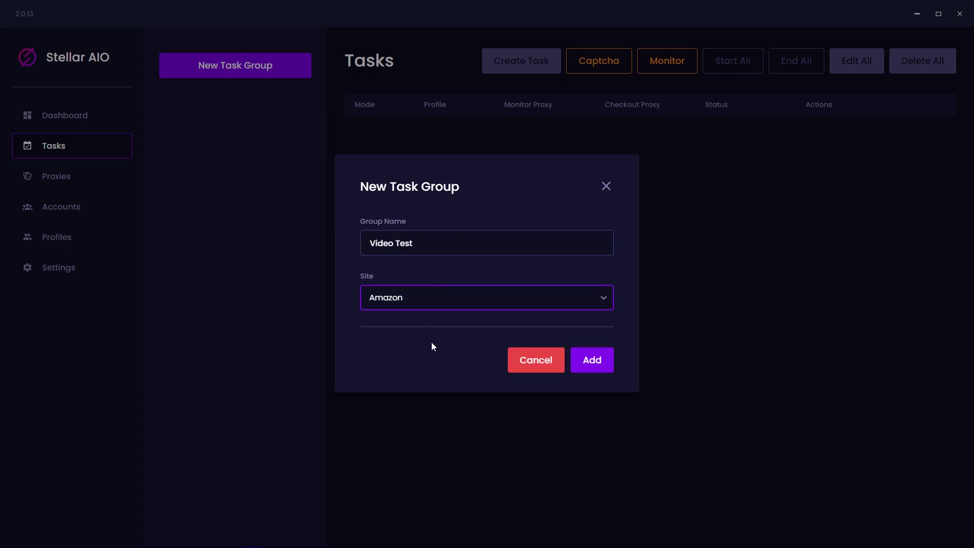
pyautogui.click(606, 361)
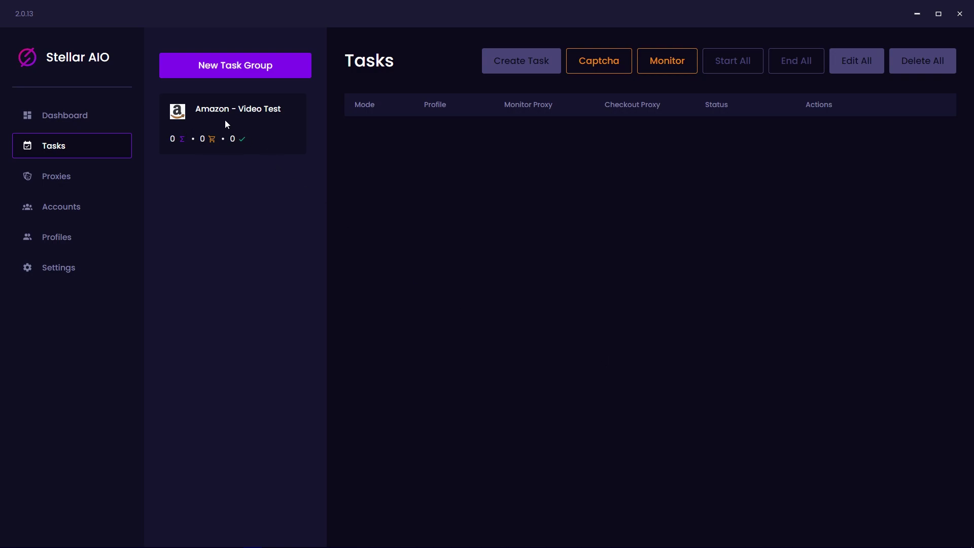
# Step: Open the Amazon - Video Test group, launch Harvester 1, and close the extra Harvester 2
pyautogui.moveTo(244, 111)
pyautogui.mouseDown()
pyautogui.moveTo(274, 120)
pyautogui.moveTo(250, 110)
pyautogui.mouseUp()
pyautogui.click(235, 117)
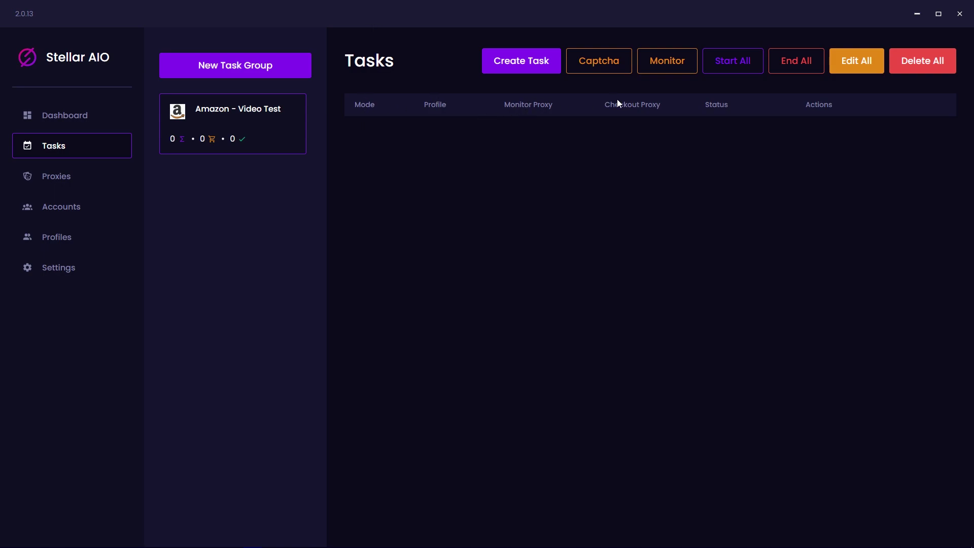
pyautogui.click(607, 67)
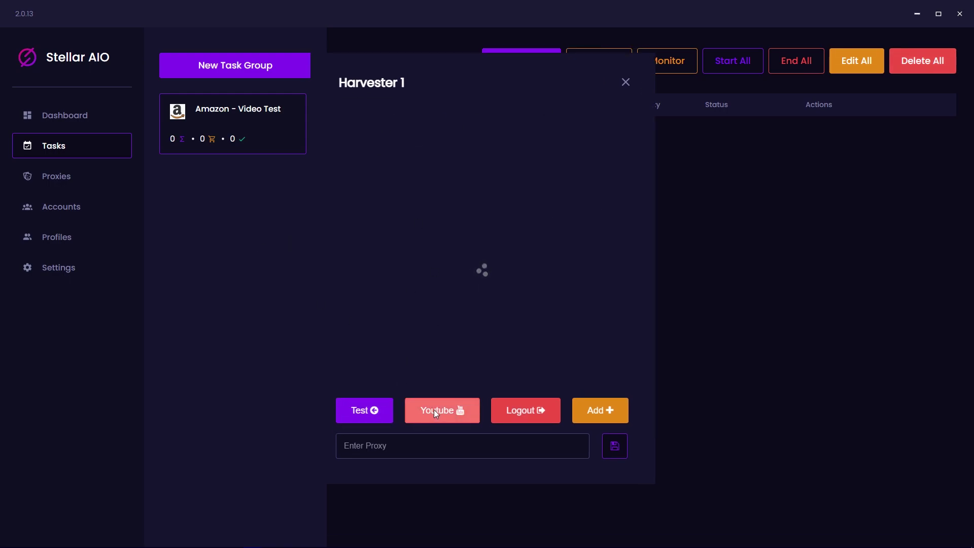
pyautogui.click(604, 411)
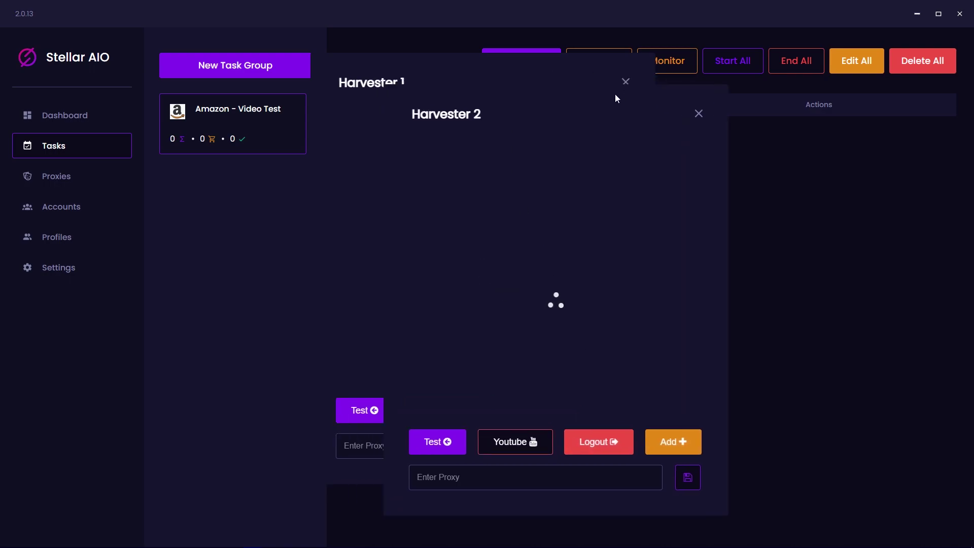
pyautogui.click(744, 111)
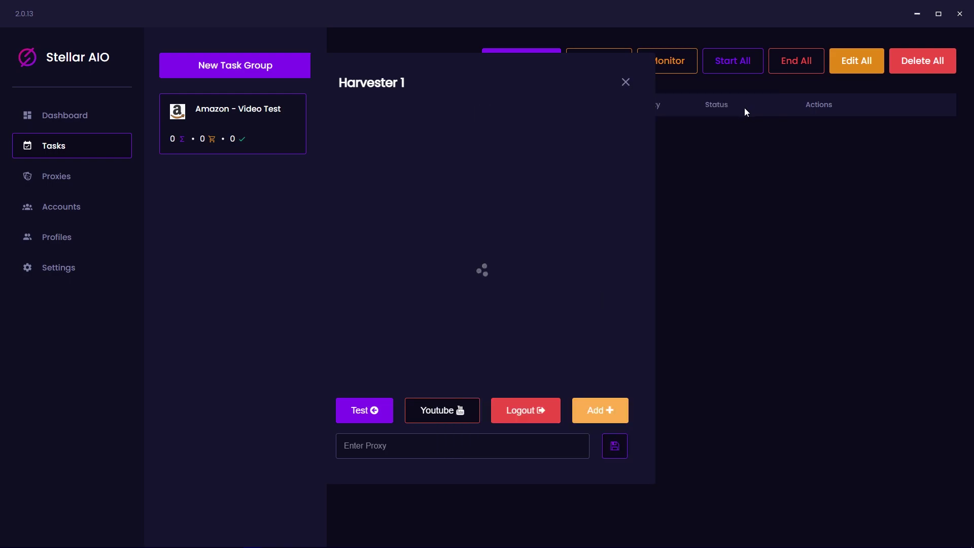
# Step: Start a new task in turbo mode using the Video Test profile
pyautogui.click(625, 82)
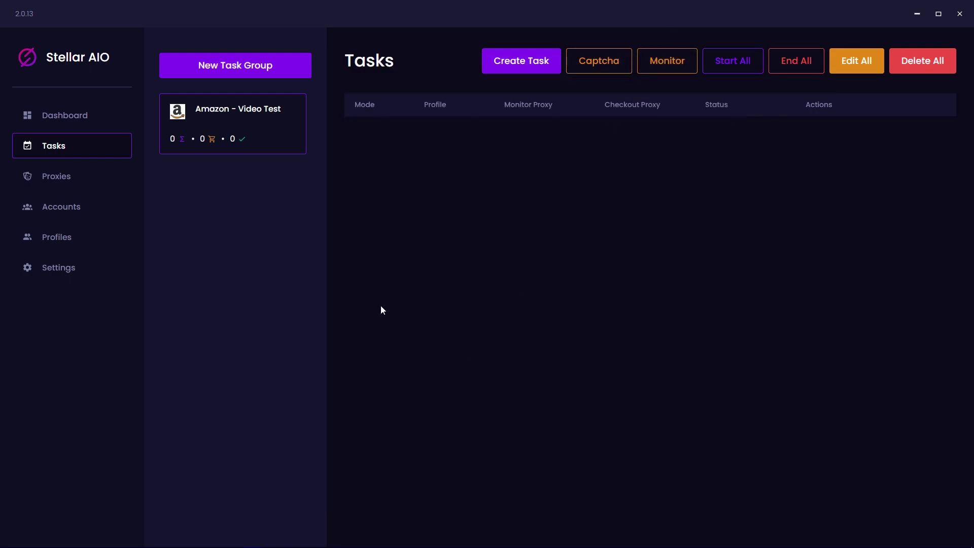
pyautogui.click(534, 70)
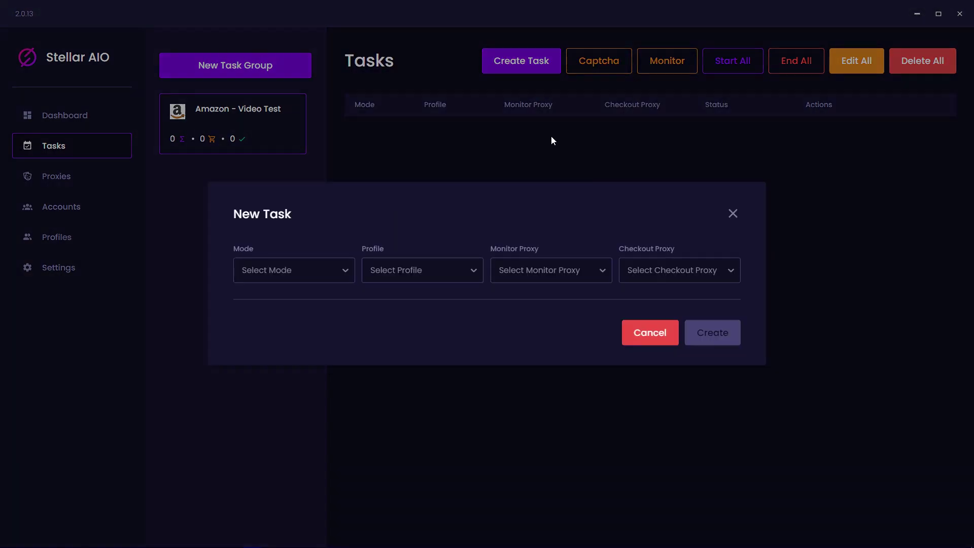
pyautogui.click(279, 274)
pyautogui.click(269, 295)
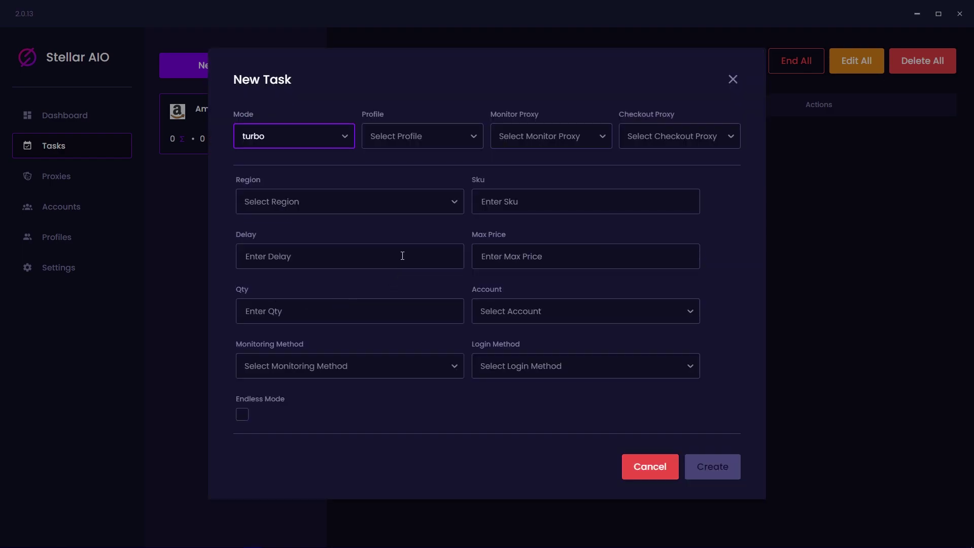
pyautogui.click(406, 135)
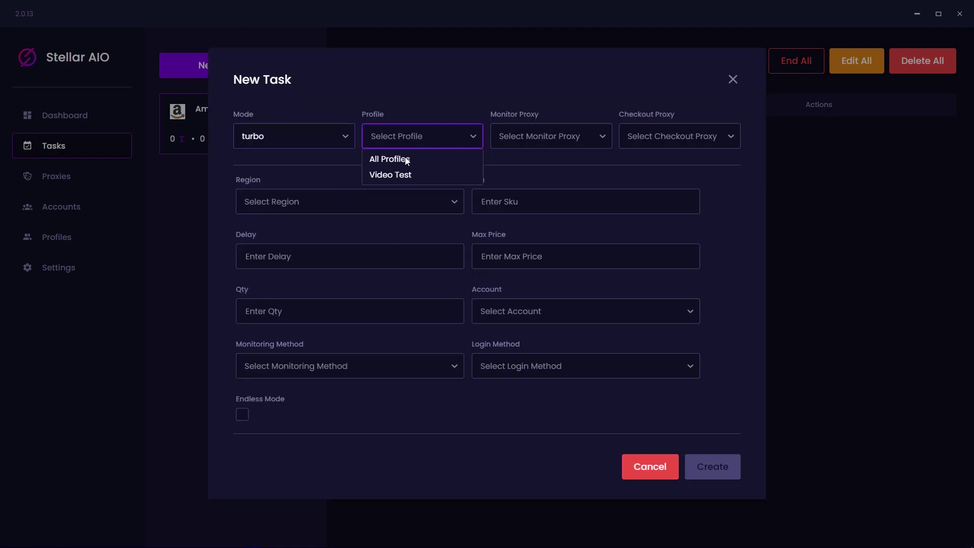
pyautogui.click(401, 159)
pyautogui.click(405, 137)
pyautogui.click(392, 175)
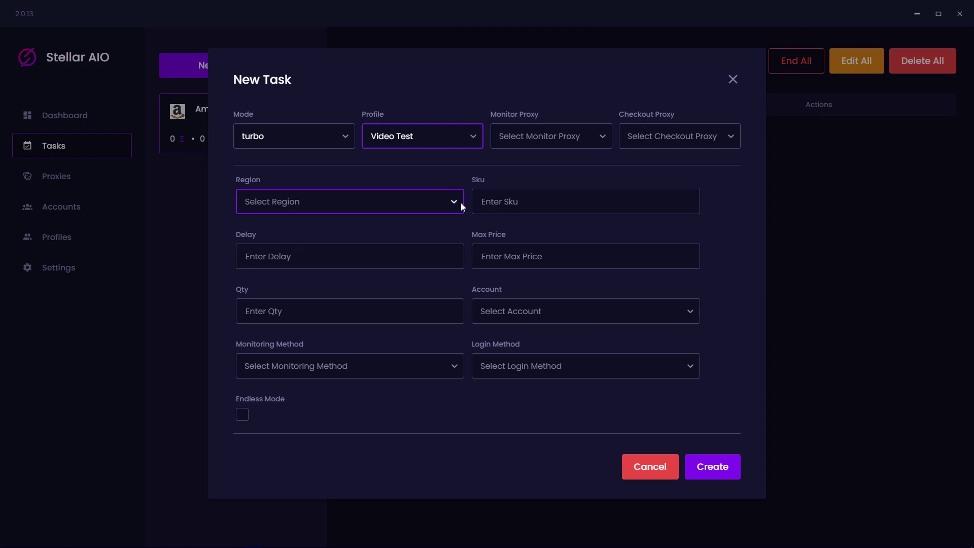
# Step: Leave the monitor proxy unset and set the task region to USA
pyautogui.click(552, 135)
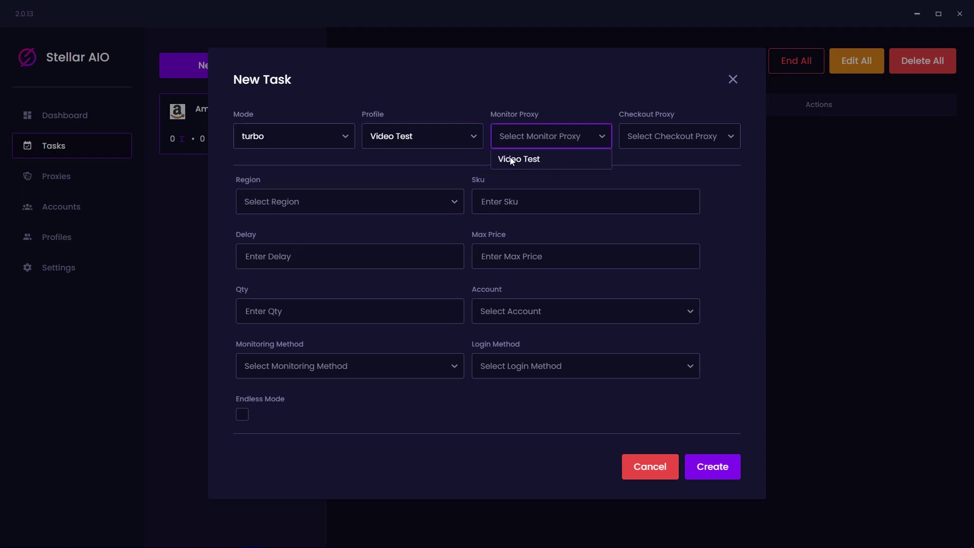
pyautogui.click(517, 130)
pyautogui.click(656, 135)
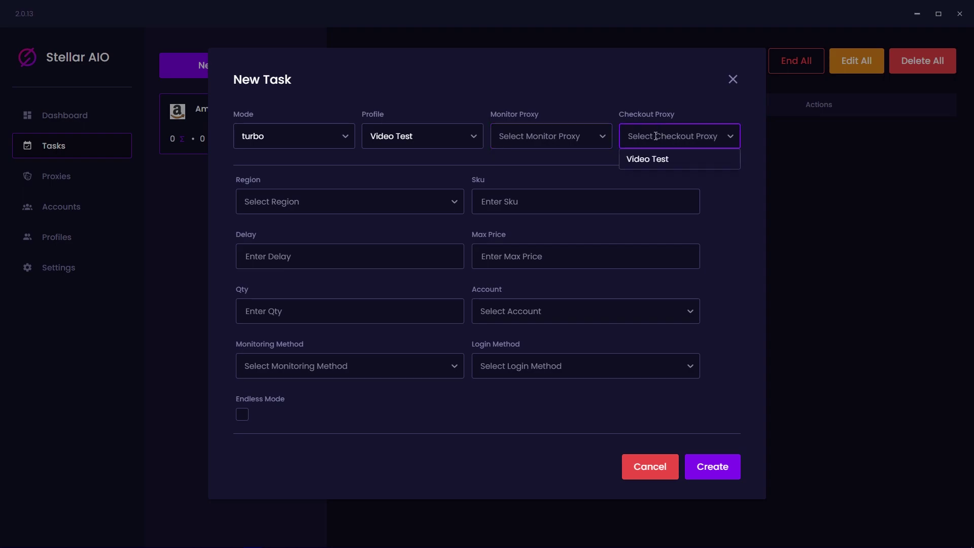
pyautogui.click(284, 203)
pyautogui.click(272, 223)
# Step: Enter SKU 43578345, delay 12, max price 120 and quantity 1
pyautogui.click(518, 204)
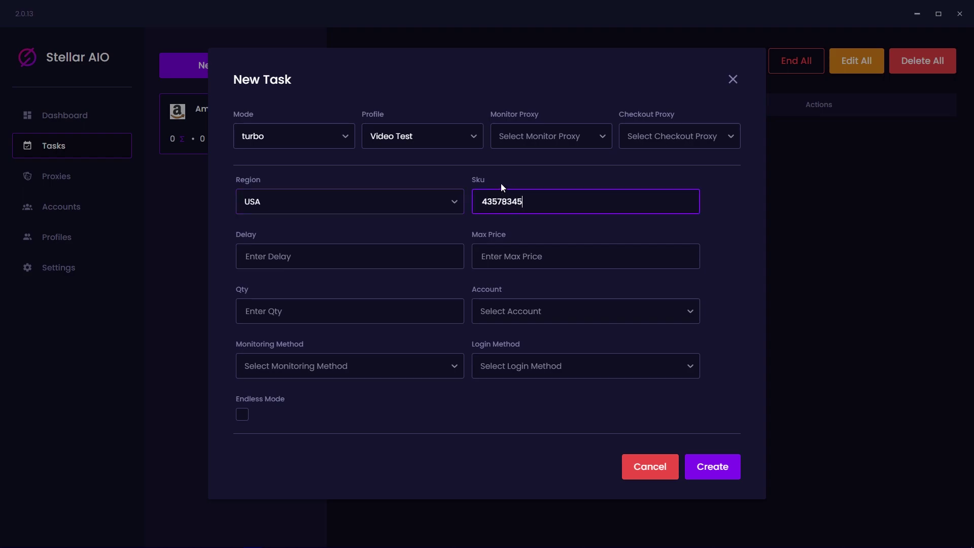
pyautogui.click(304, 256)
pyautogui.write('12')
pyautogui.click(539, 256)
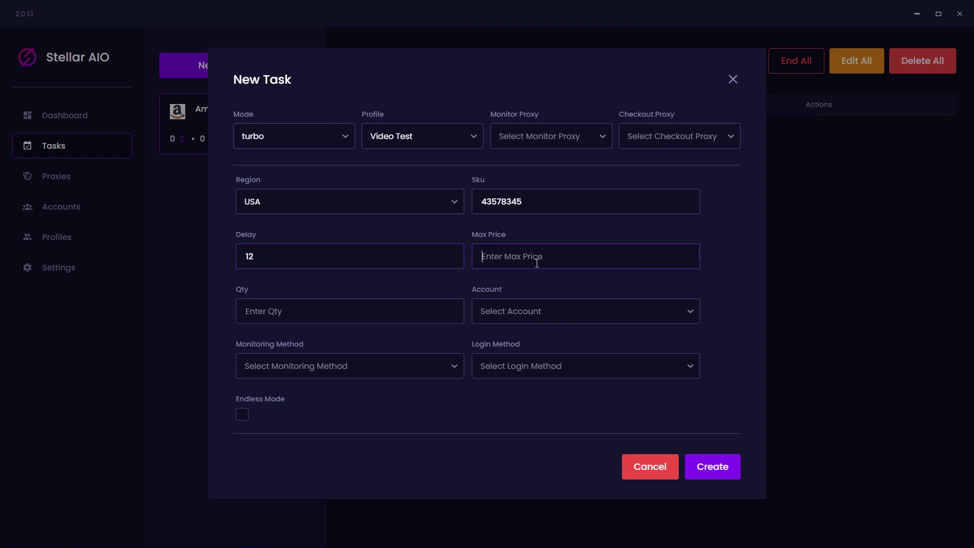
pyautogui.write('120')
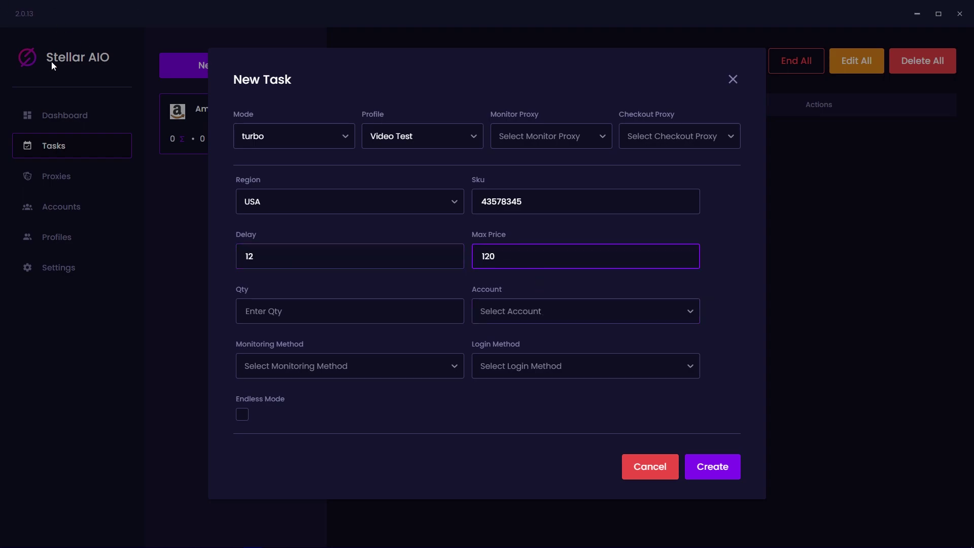
pyautogui.click(278, 306)
pyautogui.write('1')
# Step: Choose the account, Desktop monitoring and browser login, enable Endless Mode, and create the task
pyautogui.click(563, 319)
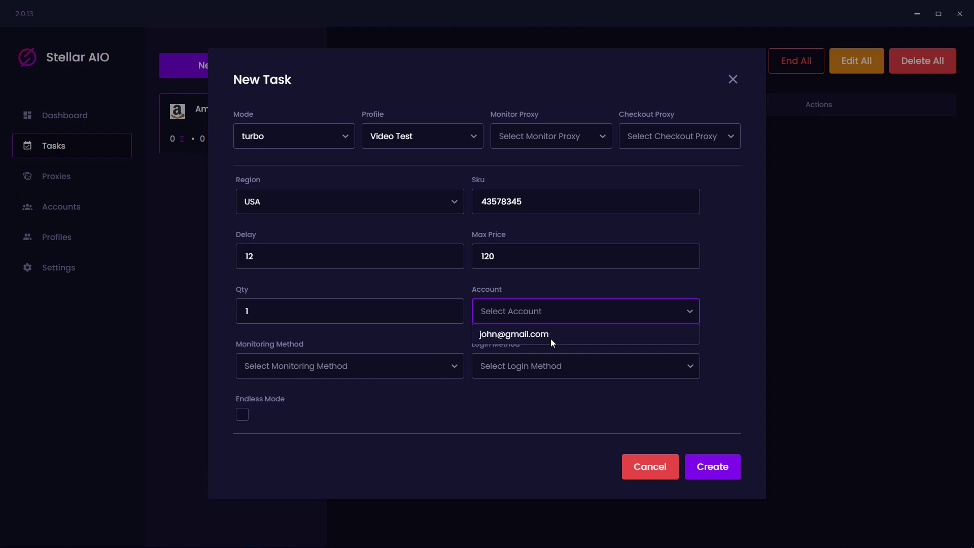
pyautogui.click(551, 340)
pyautogui.click(380, 361)
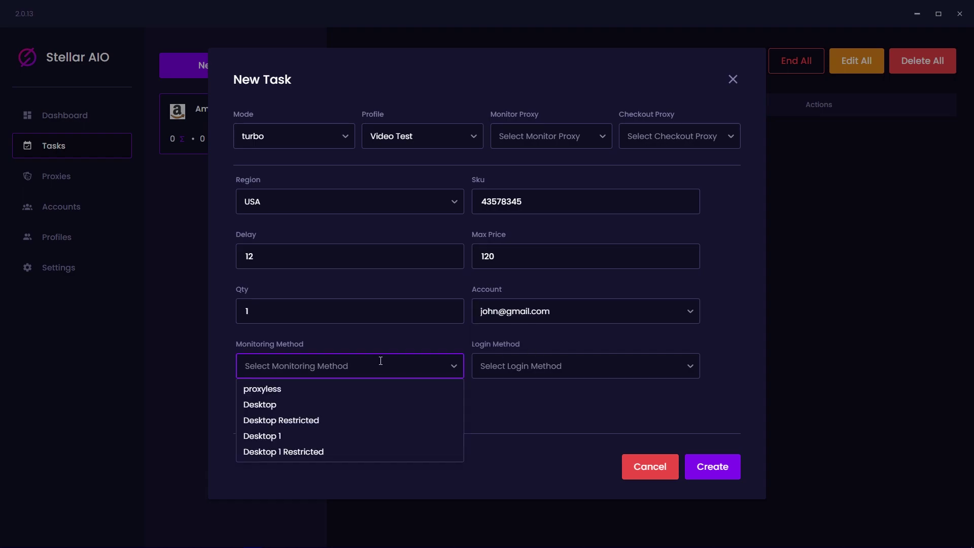
pyautogui.click(269, 406)
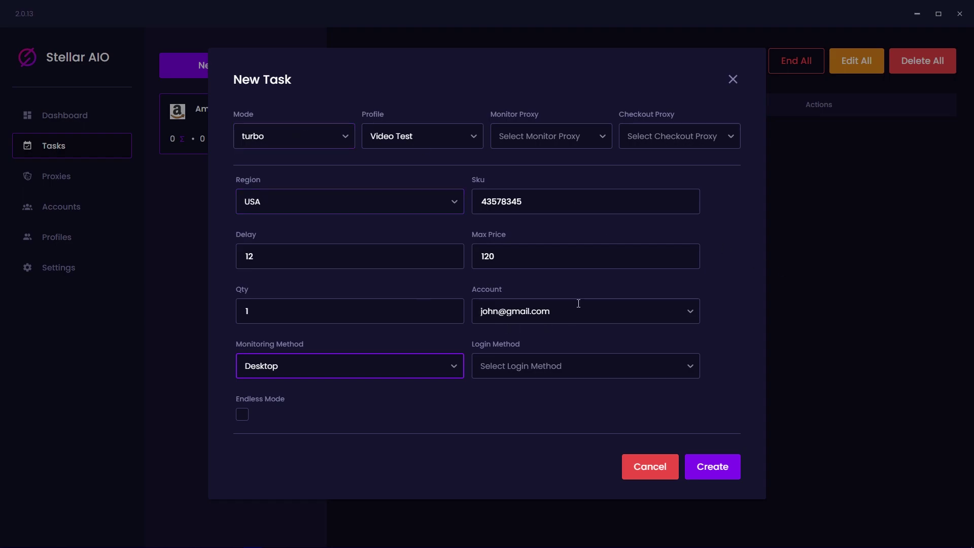
pyautogui.click(528, 363)
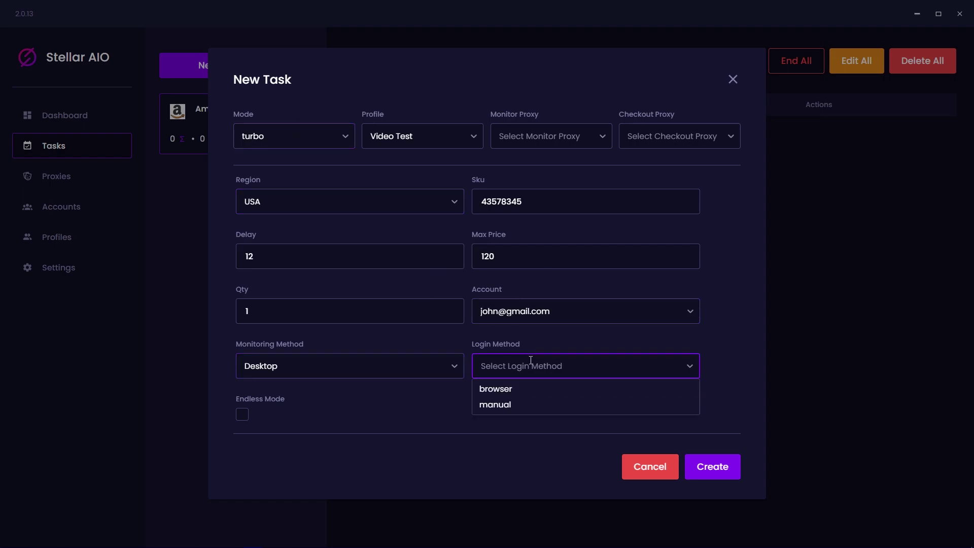
pyautogui.click(501, 392)
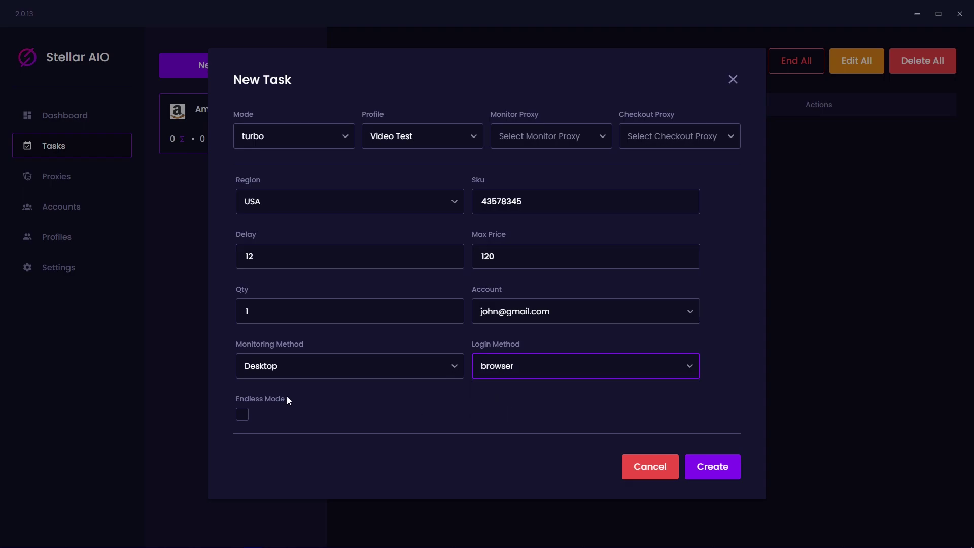
pyautogui.click(243, 417)
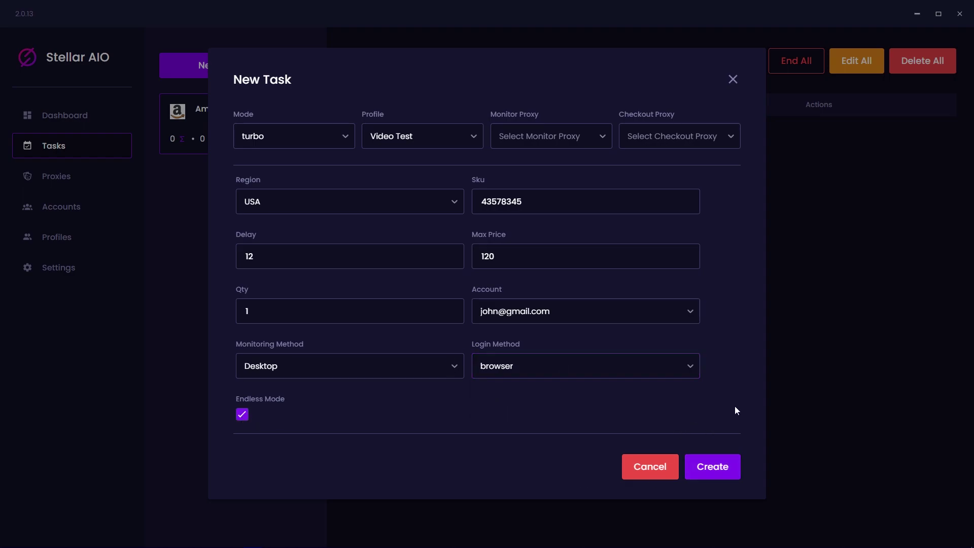
pyautogui.click(713, 475)
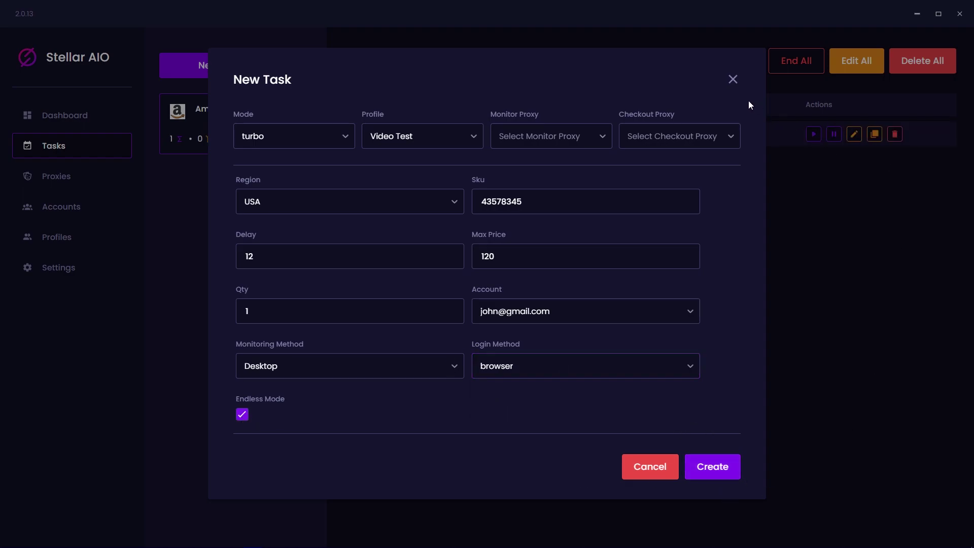
# Step: Close the New Task form, duplicate the turbo task twice, and delete both copies
pyautogui.click(732, 80)
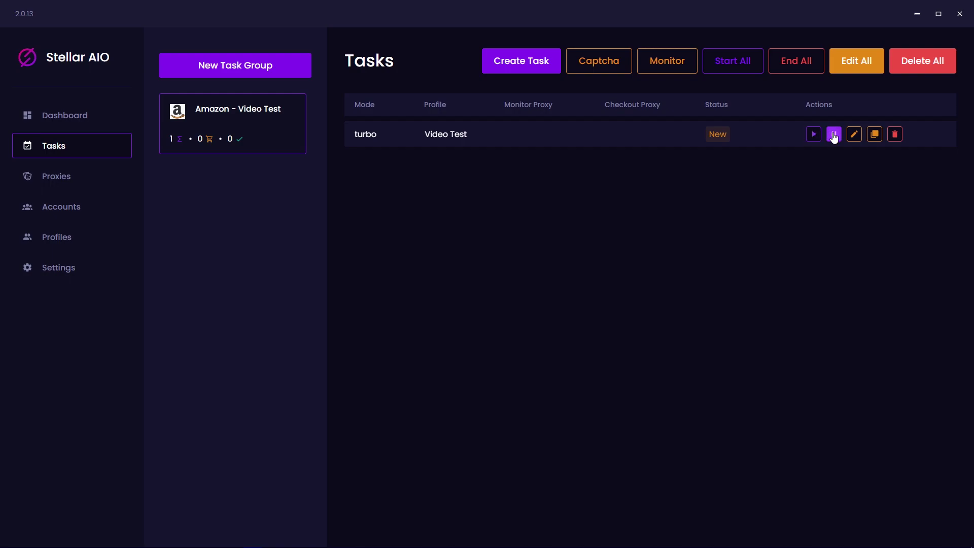
pyautogui.doubleClick(878, 136)
pyautogui.click(894, 167)
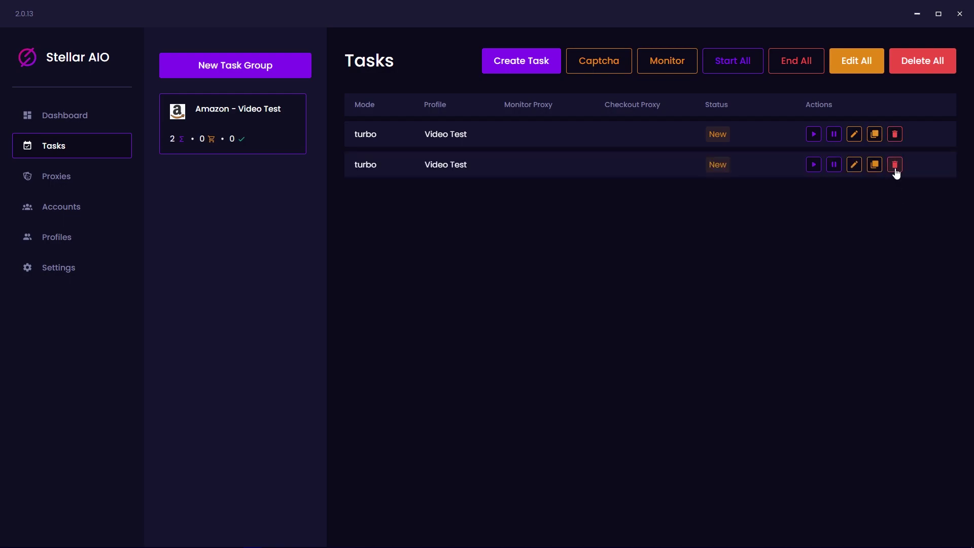
pyautogui.click(894, 167)
# Step: Duplicate and delete copies again, then run the turbo task and close the Chrome window
pyautogui.doubleClick(873, 138)
pyautogui.click(895, 165)
pyautogui.click(895, 165)
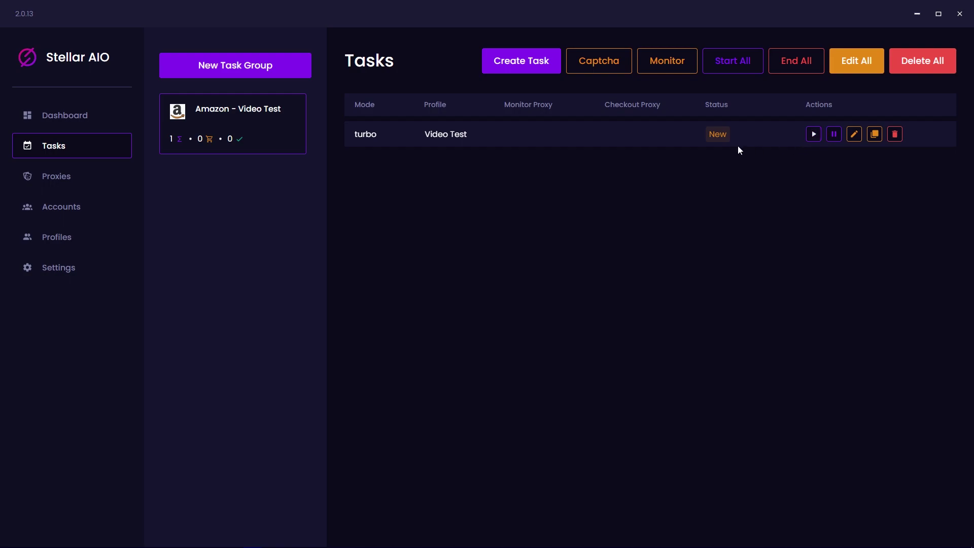
pyautogui.click(813, 134)
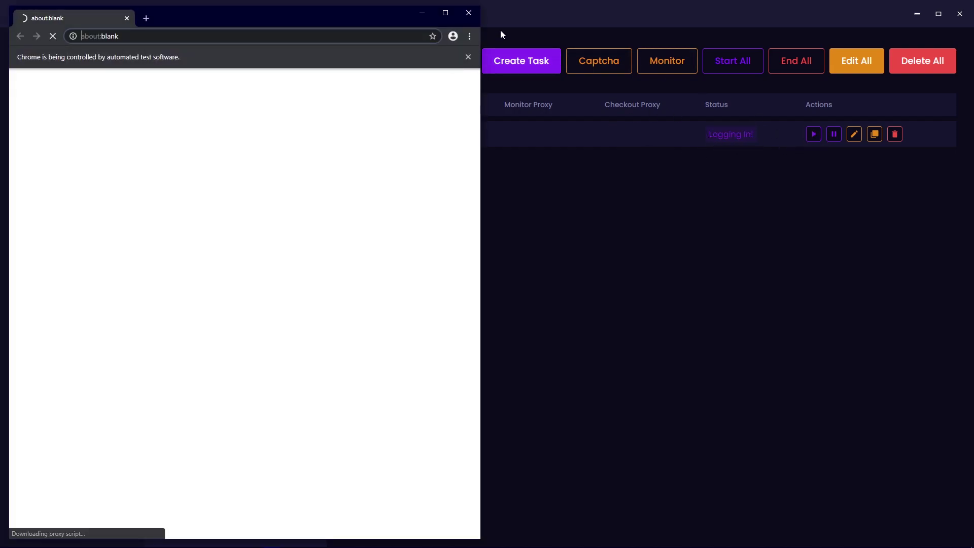
pyautogui.click(472, 13)
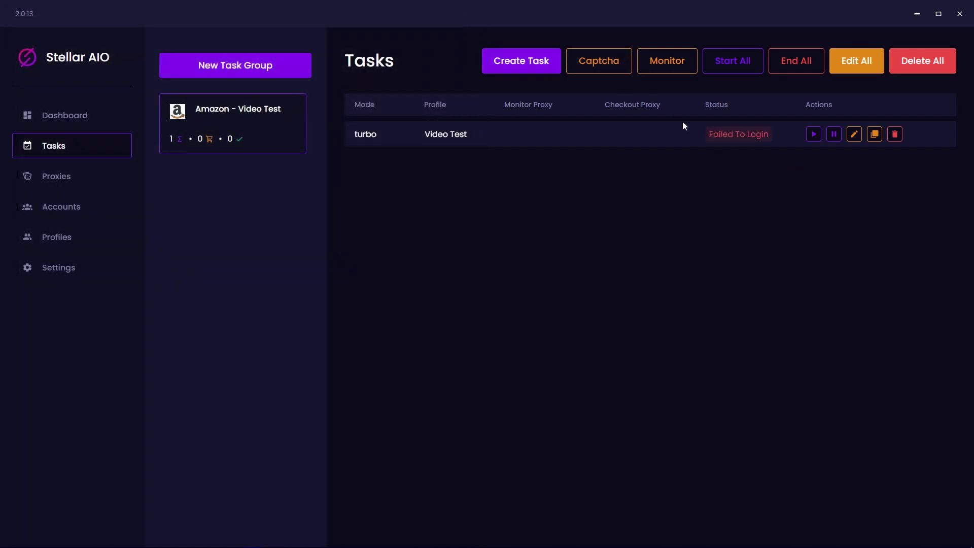